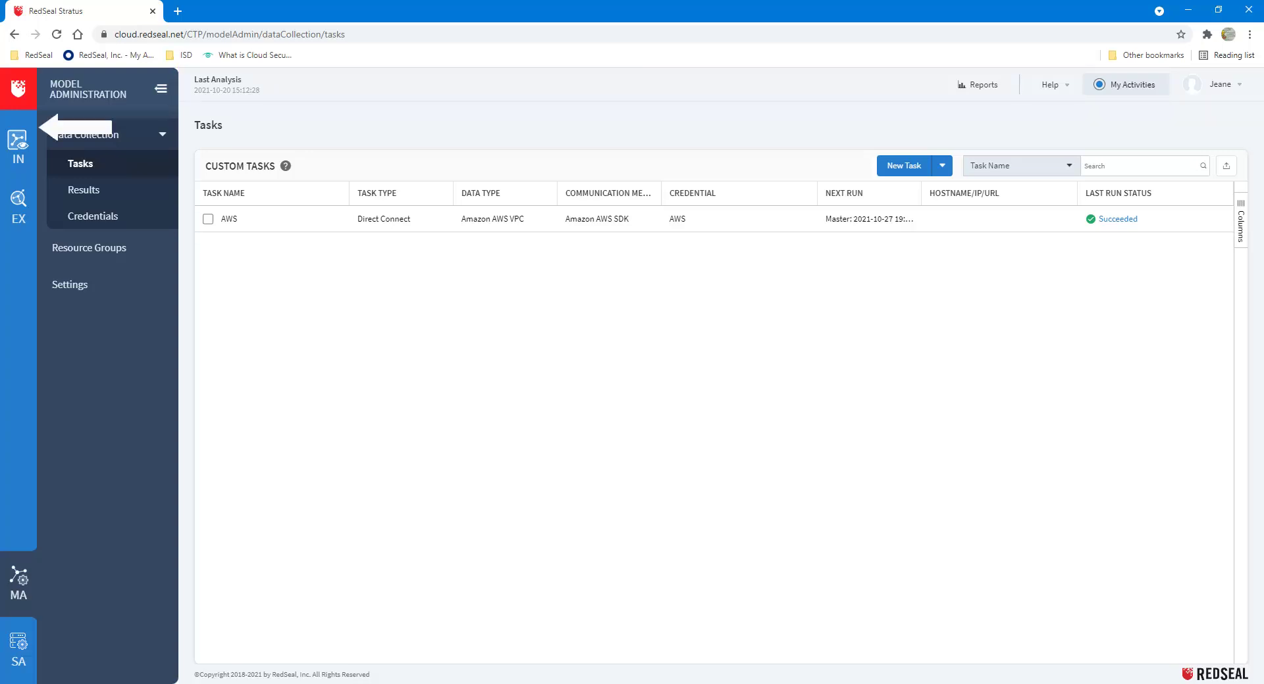
Open the inventory overview and list the resources of type Account under AWS.
left_click(19, 144)
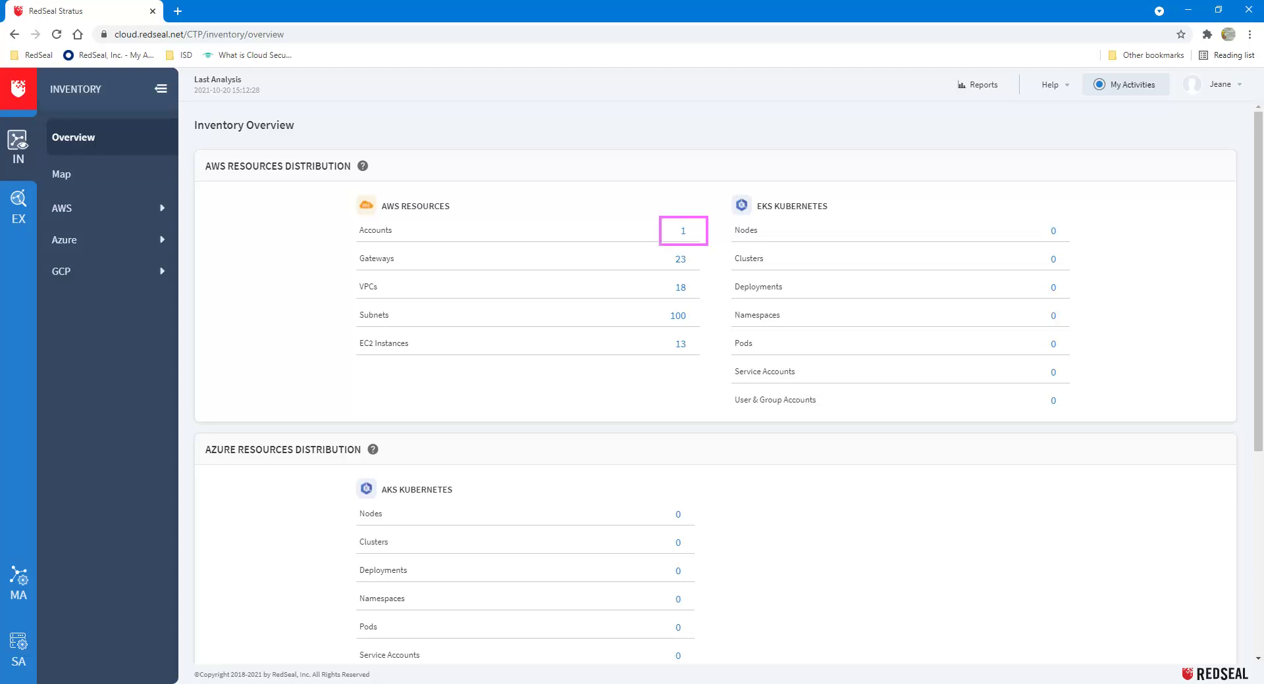
left_click(683, 230)
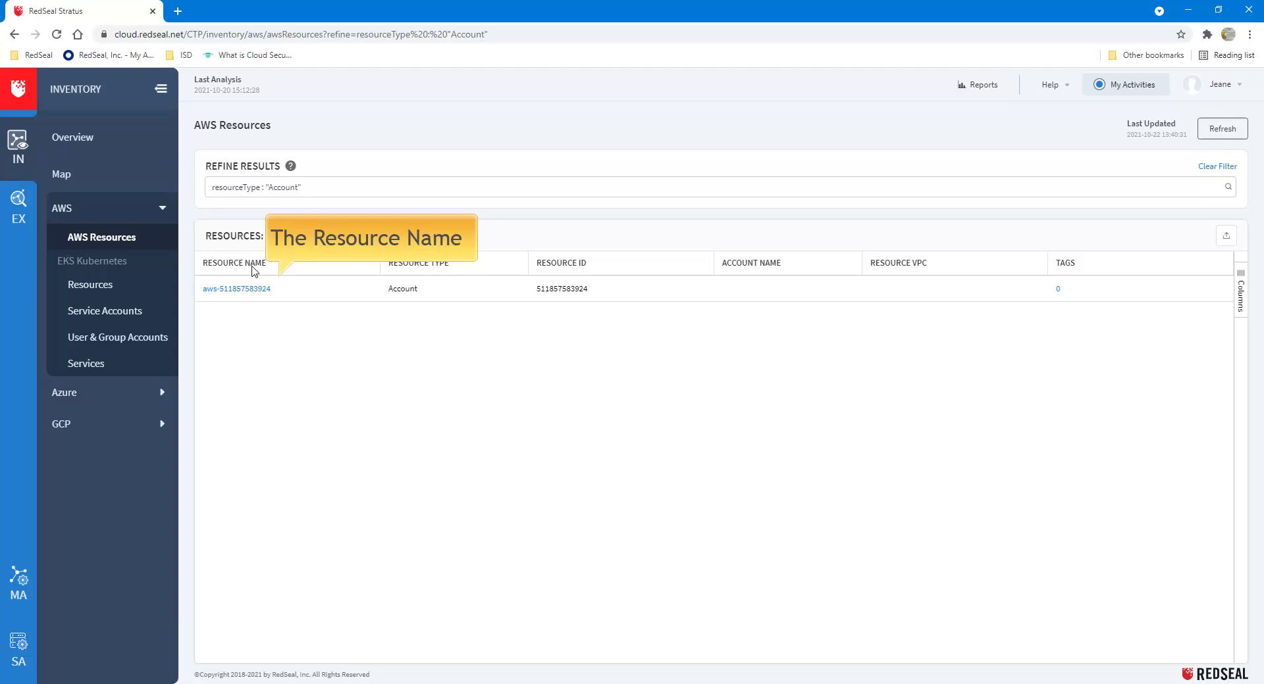
left_click(266, 290)
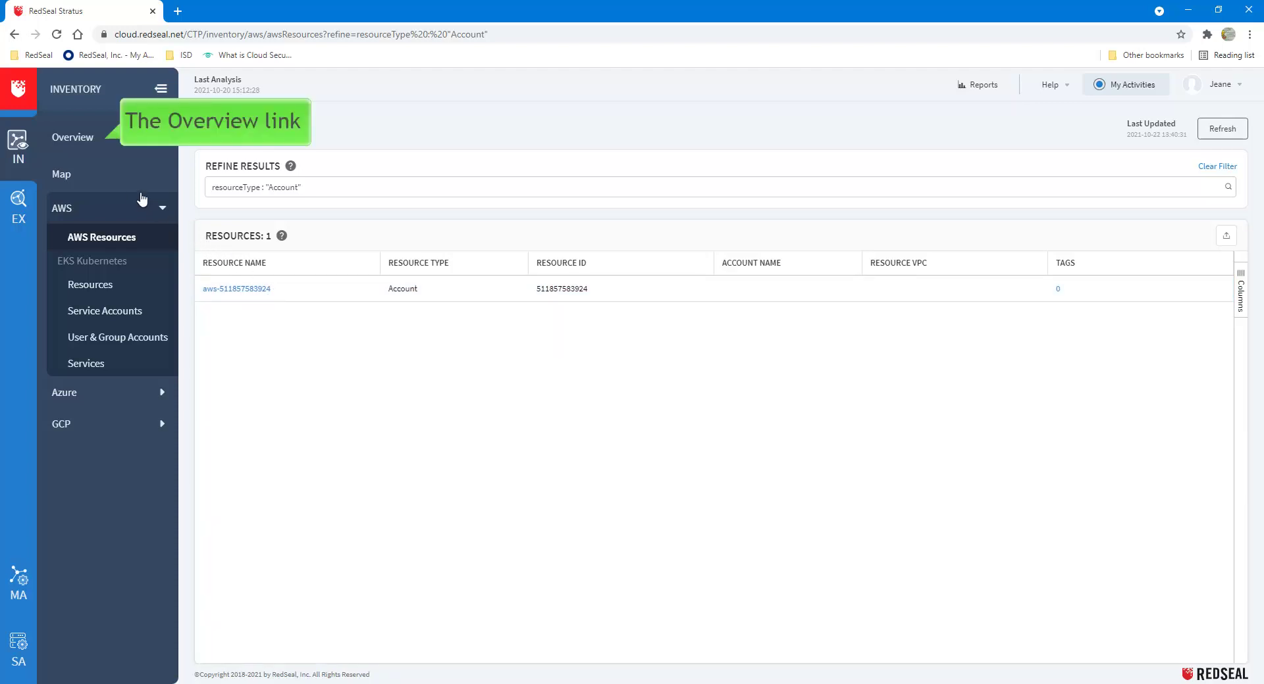
List the AWS subnets from the inventory overview, export all results as a CSV file and download it.
left_click(74, 151)
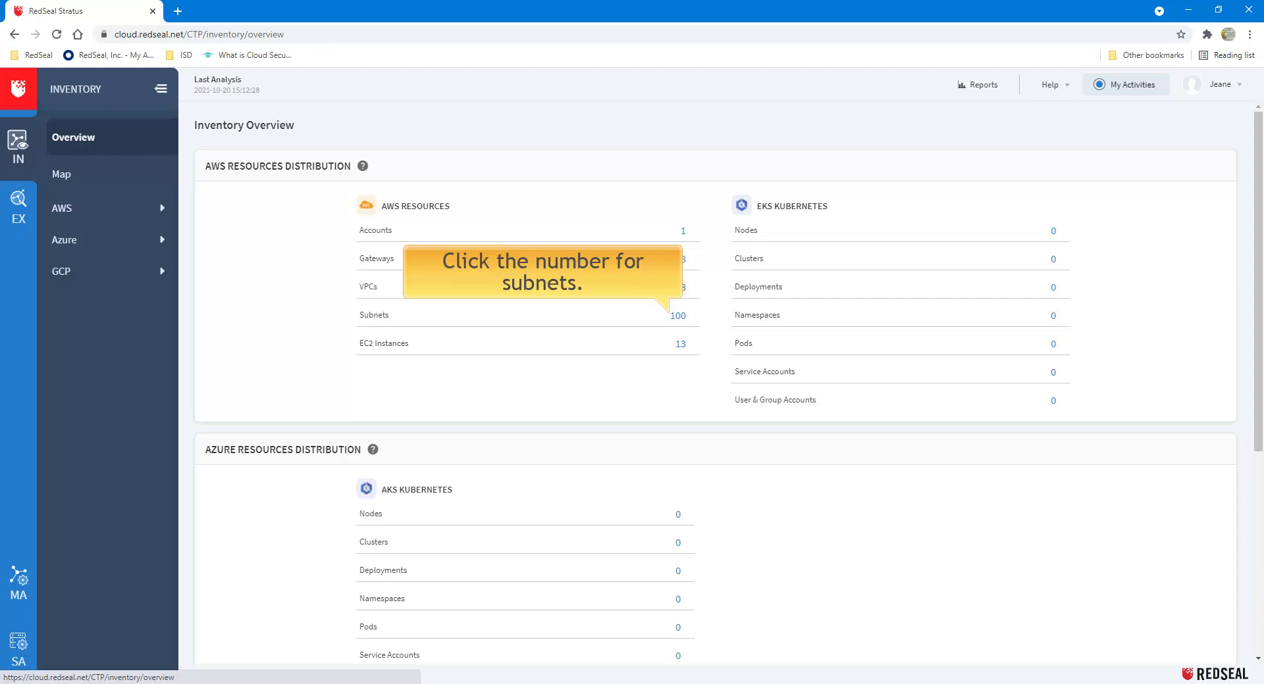
left_click(678, 316)
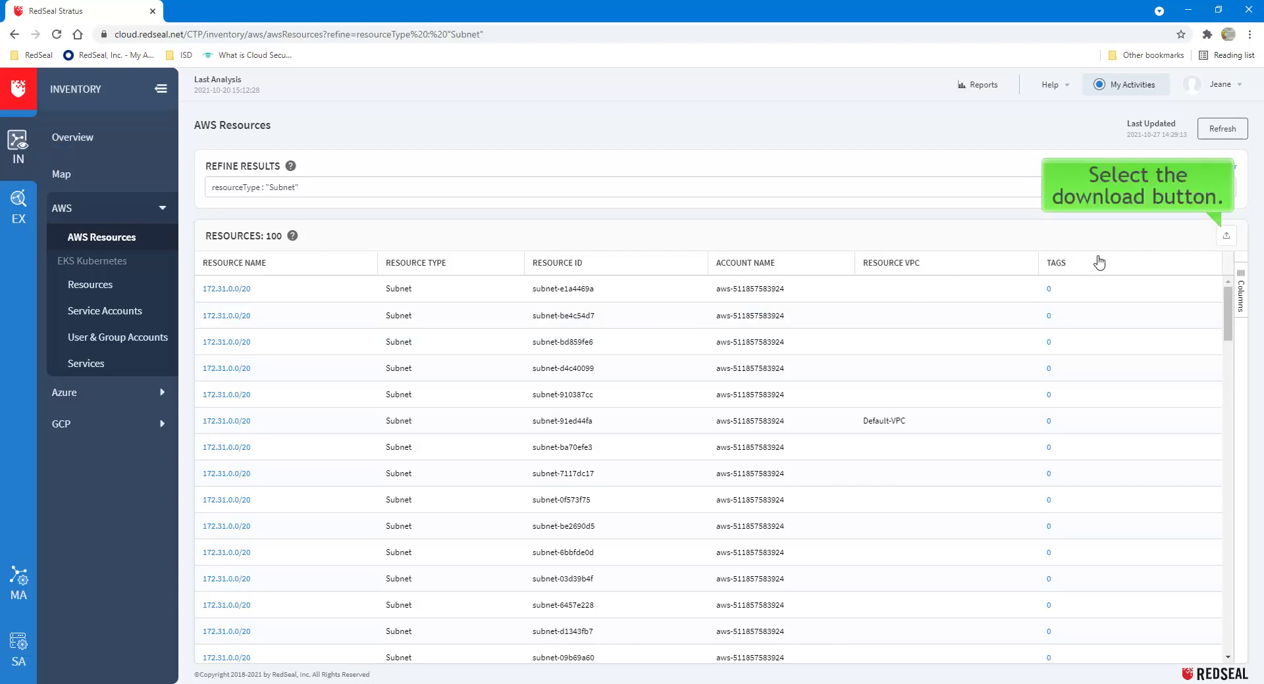
left_click(1225, 237)
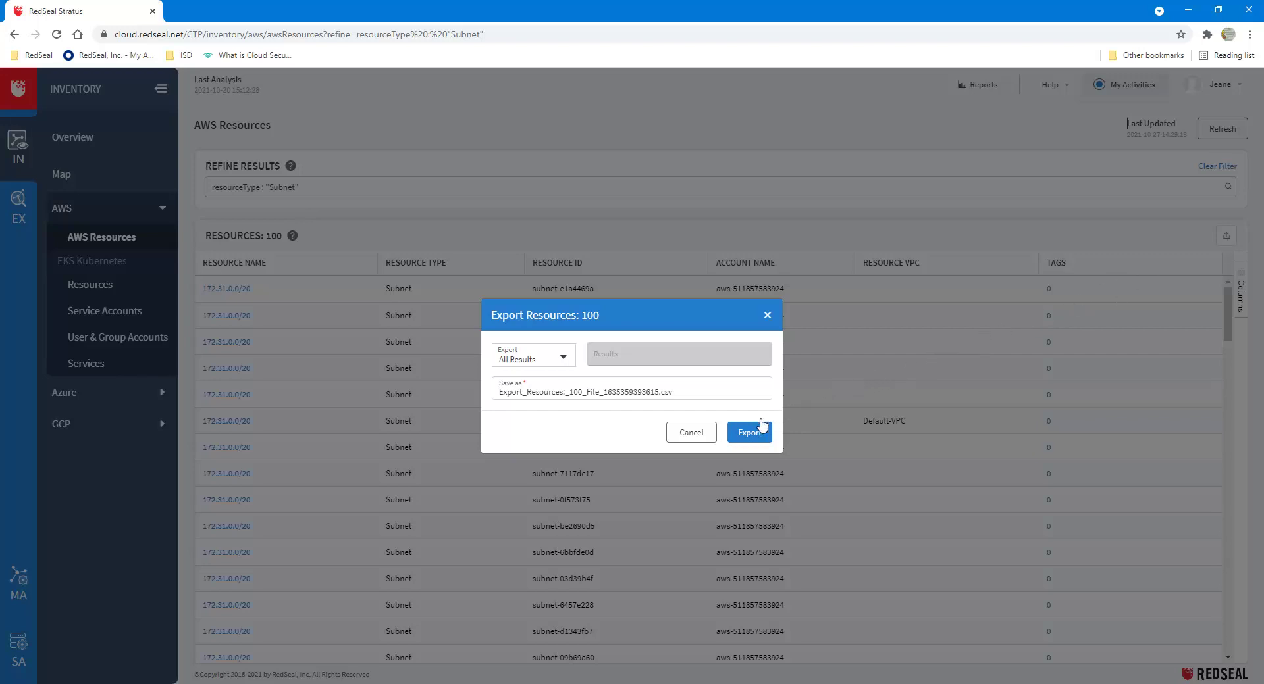
left_click(744, 433)
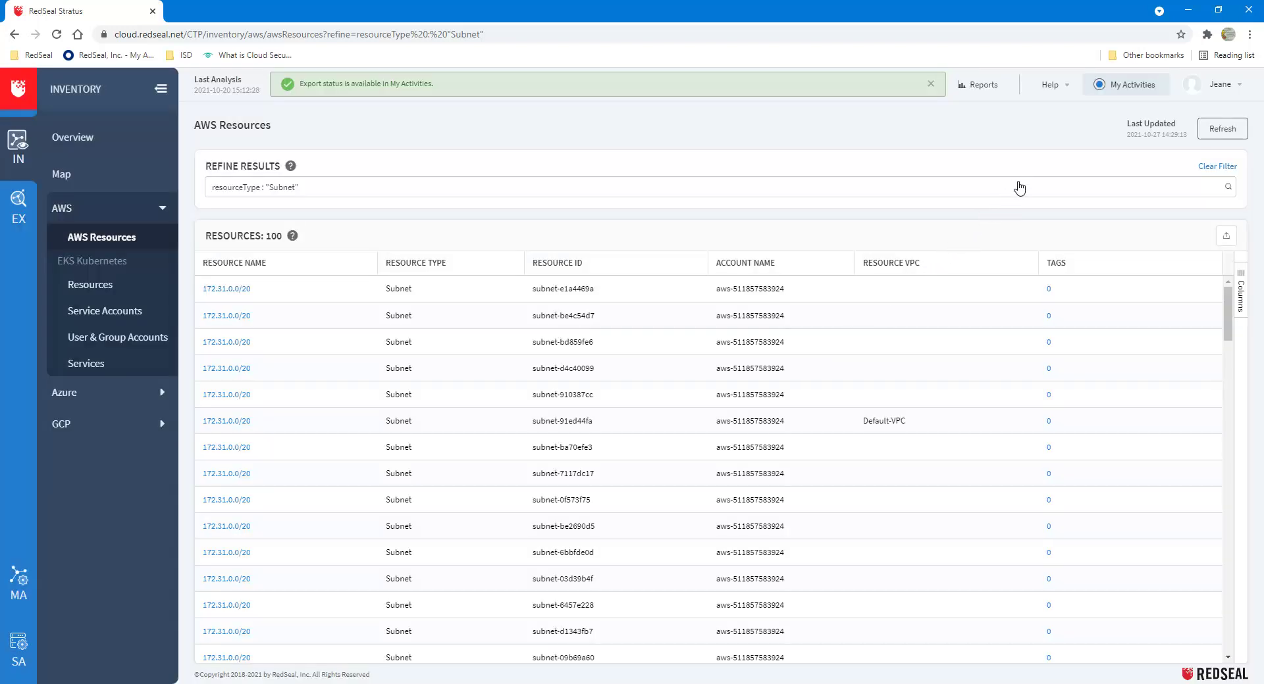
left_click(1127, 93)
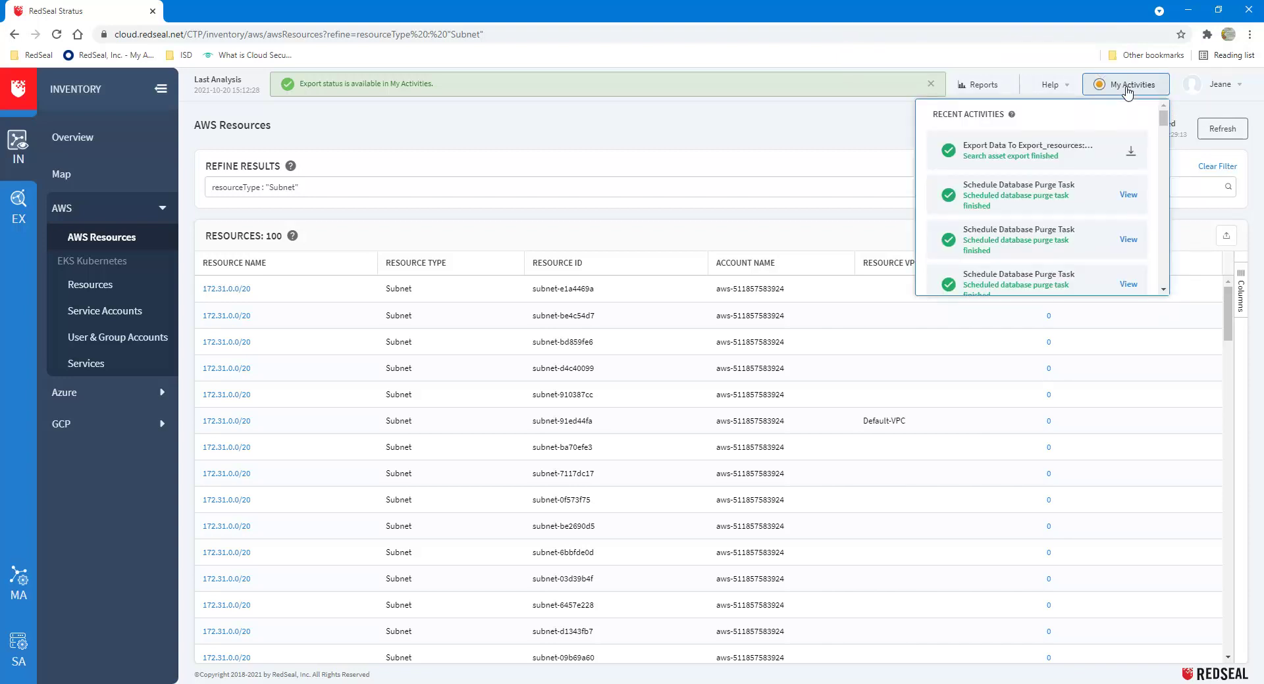
left_click(1129, 153)
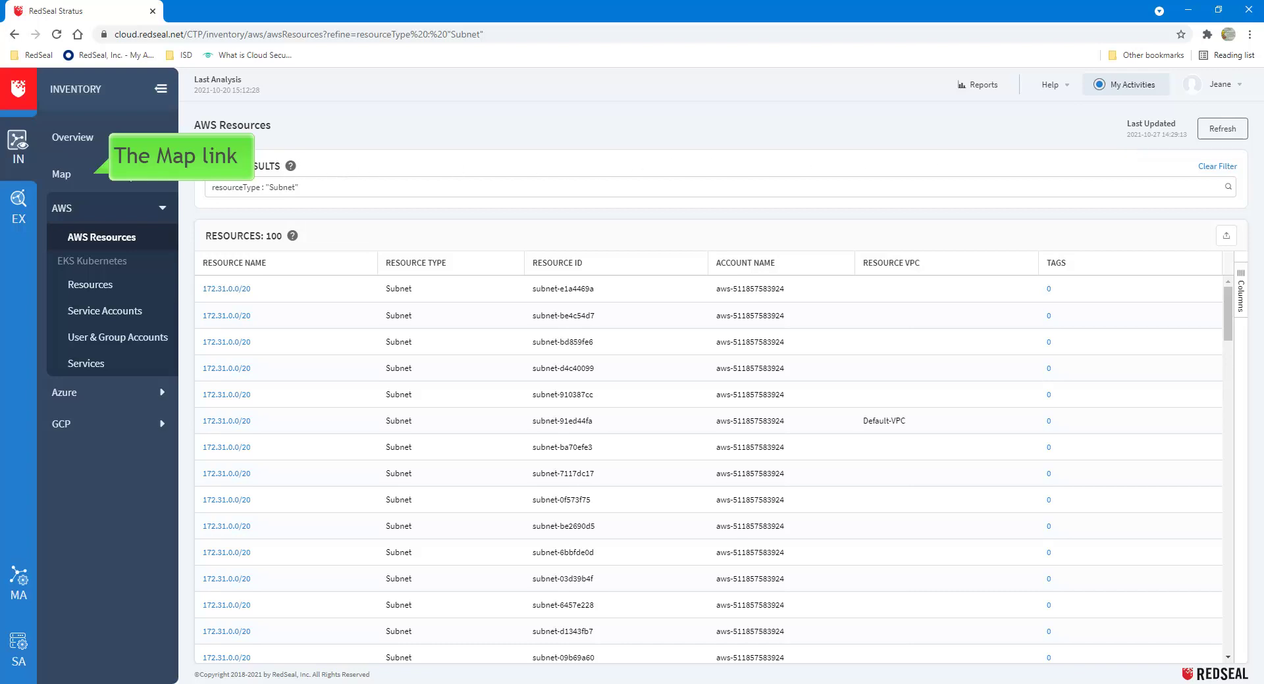
Open the network map and expand the Internet group, the AWS group, its account and the Stratus-VPC.
left_click(61, 175)
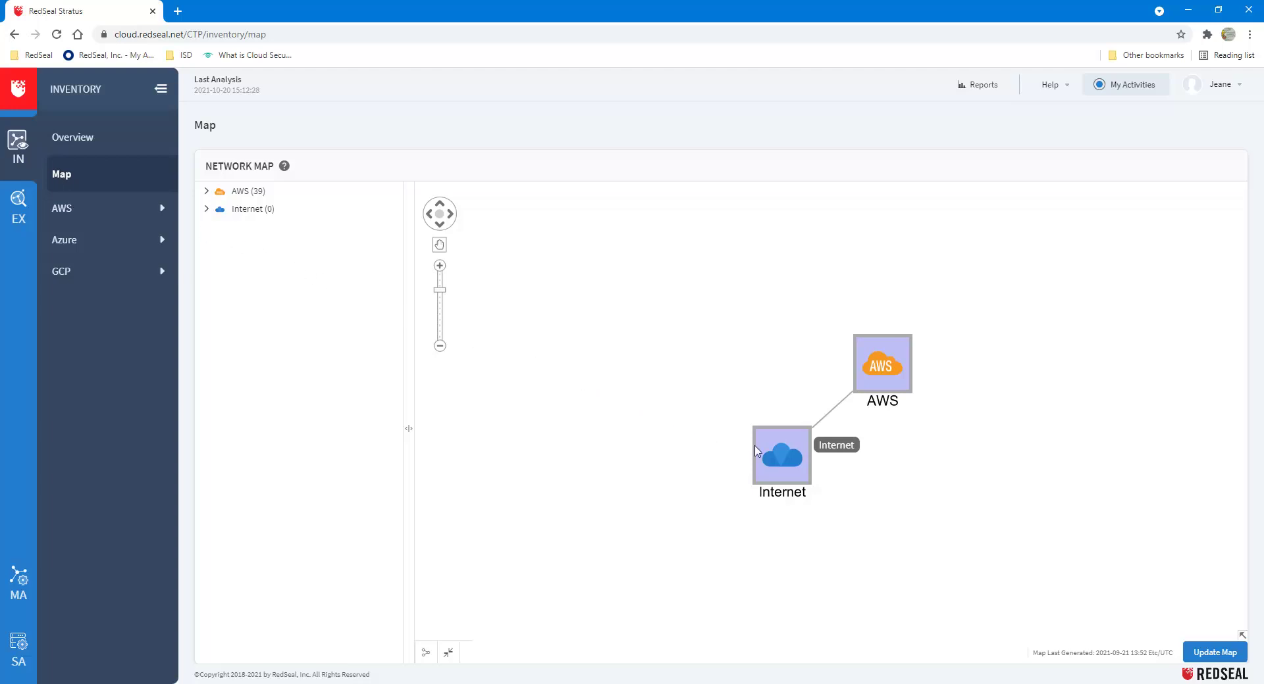
double_click(782, 457)
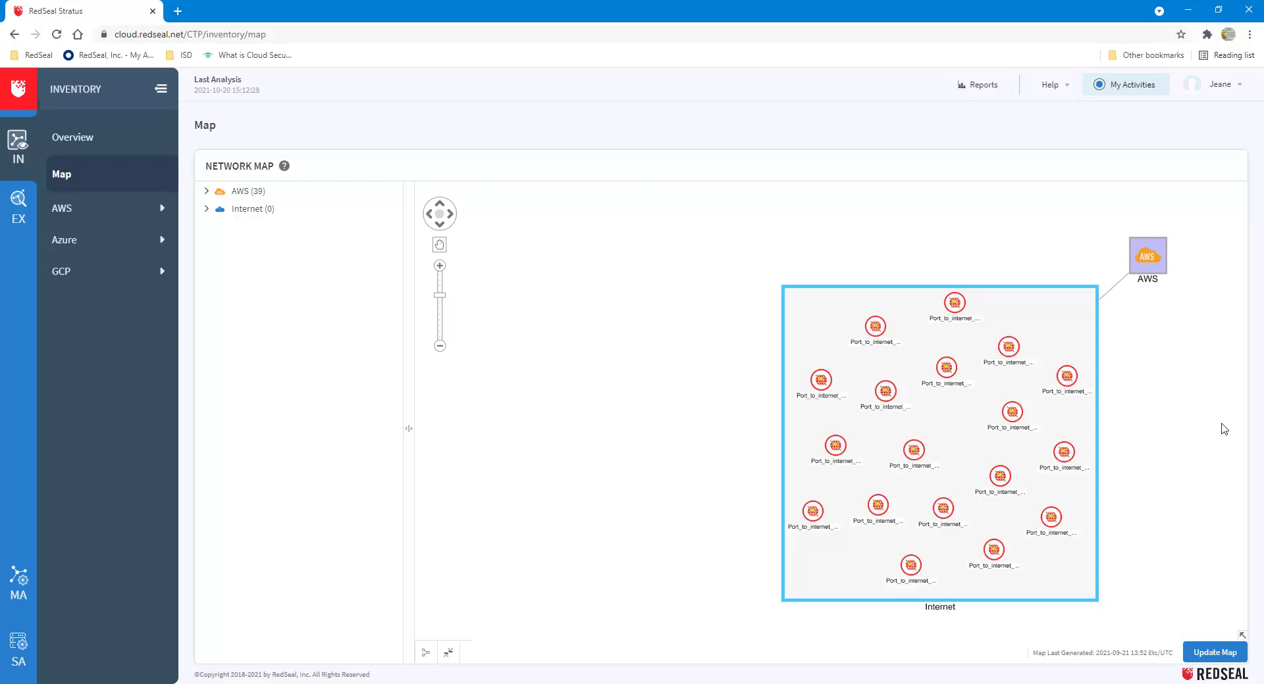
scroll(1223, 425, "down", 1)
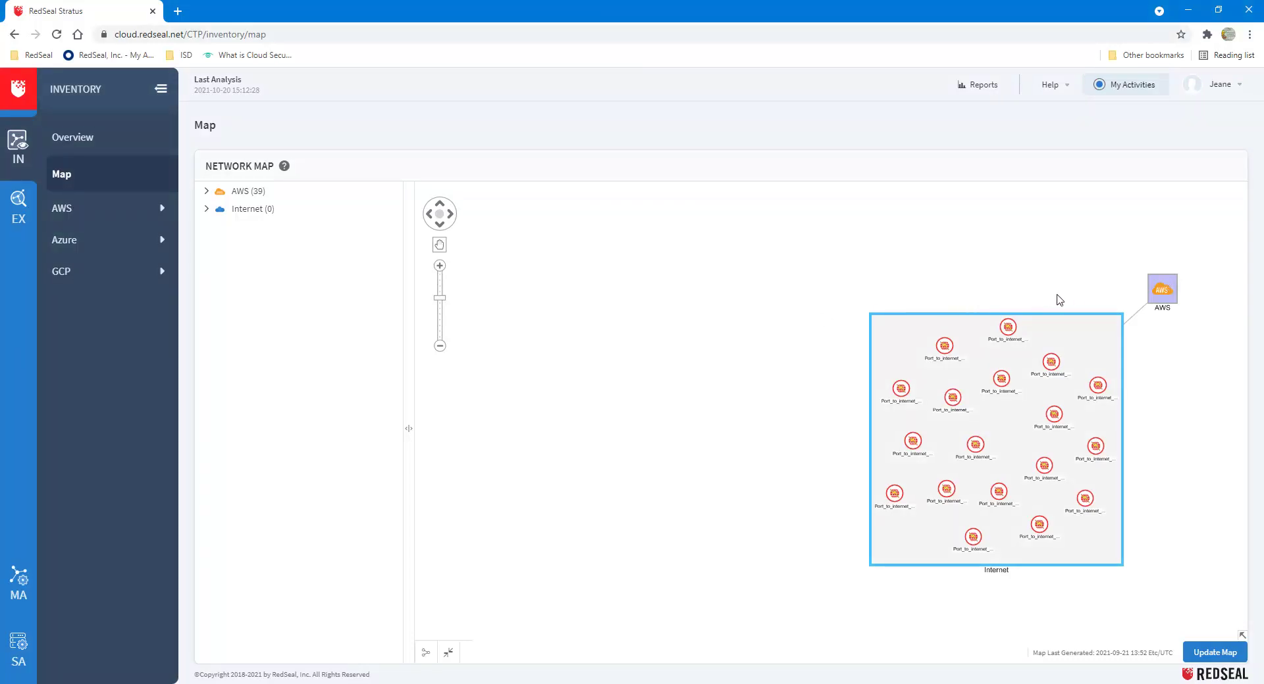
double_click(1168, 291)
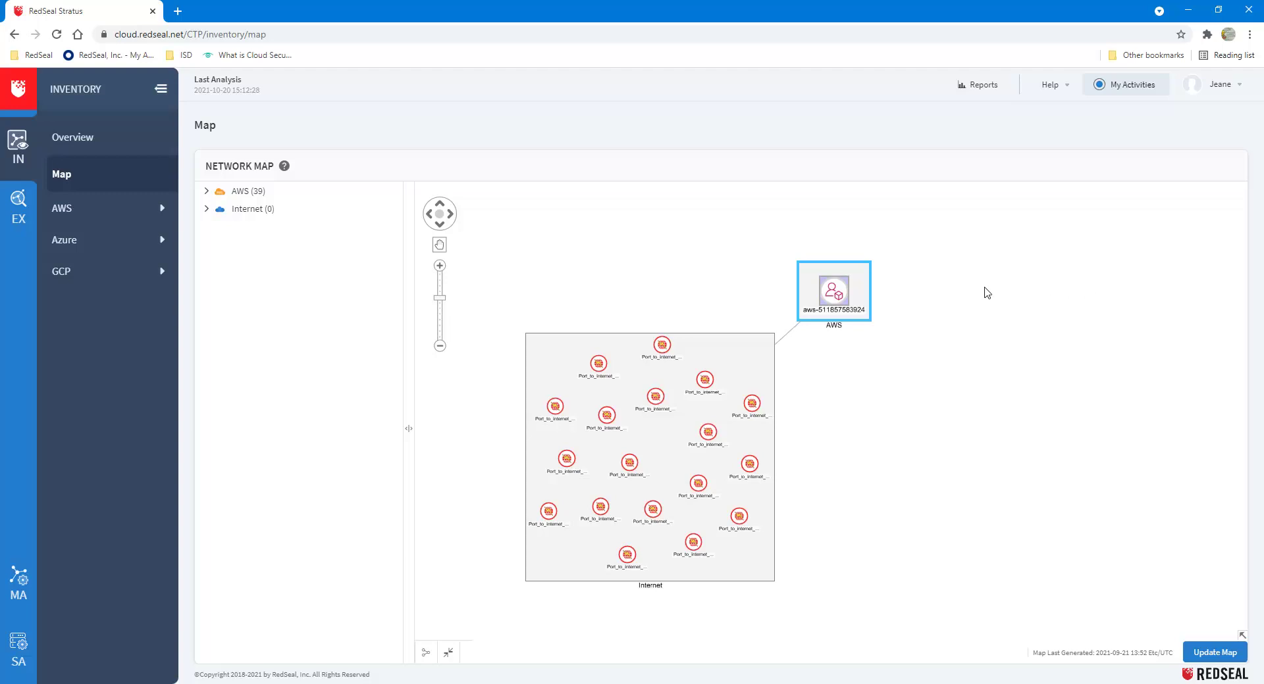
double_click(836, 294)
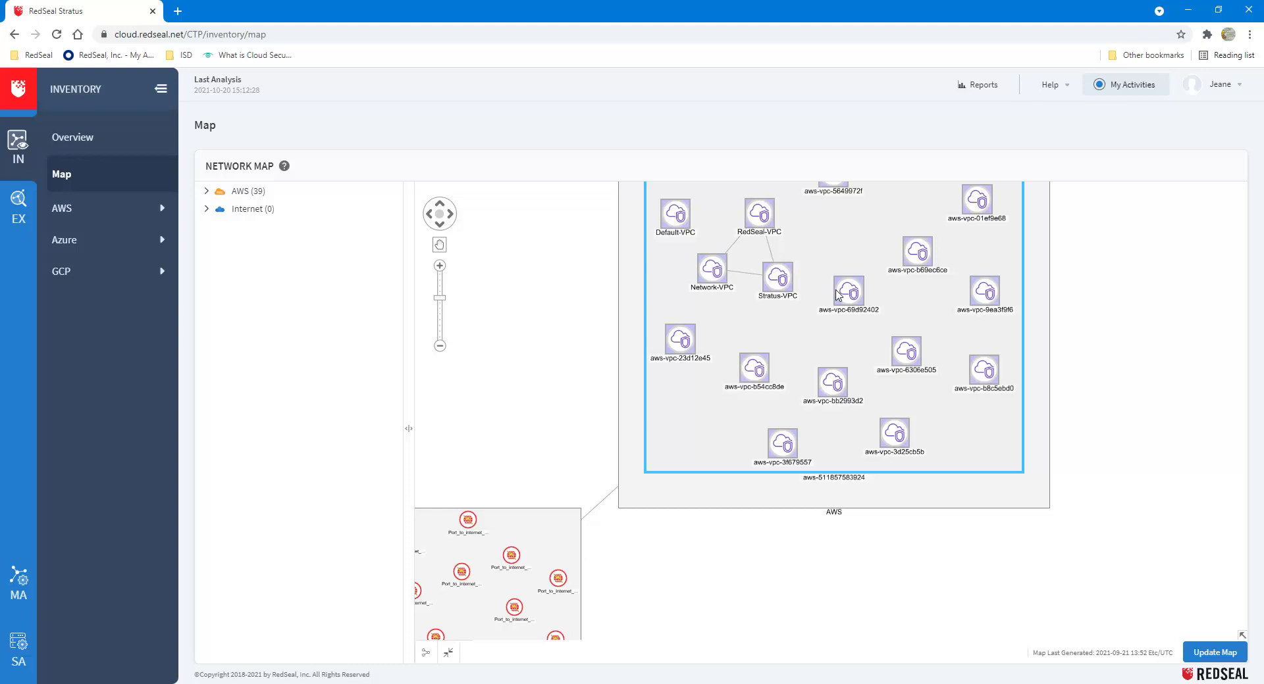
double_click(778, 279)
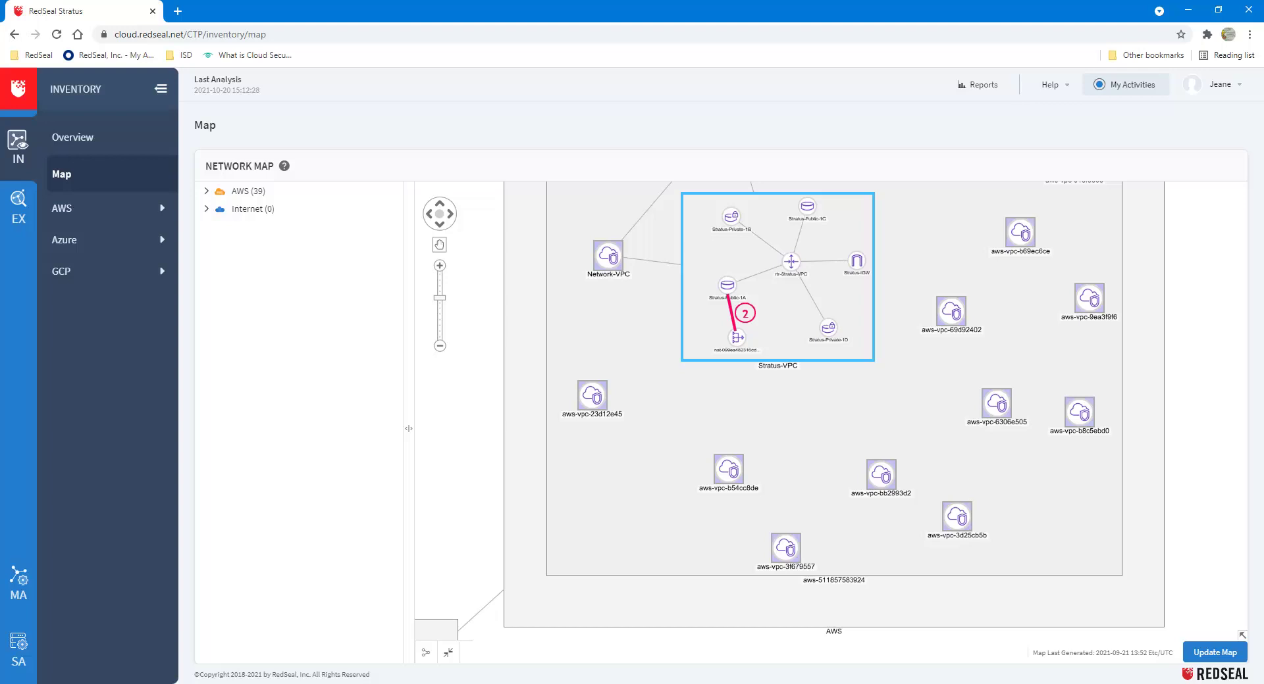
Grow the selection from the Stratus-VPC router and show the subnet details of the linked port subnet in the Internet group.
right_click(791, 266)
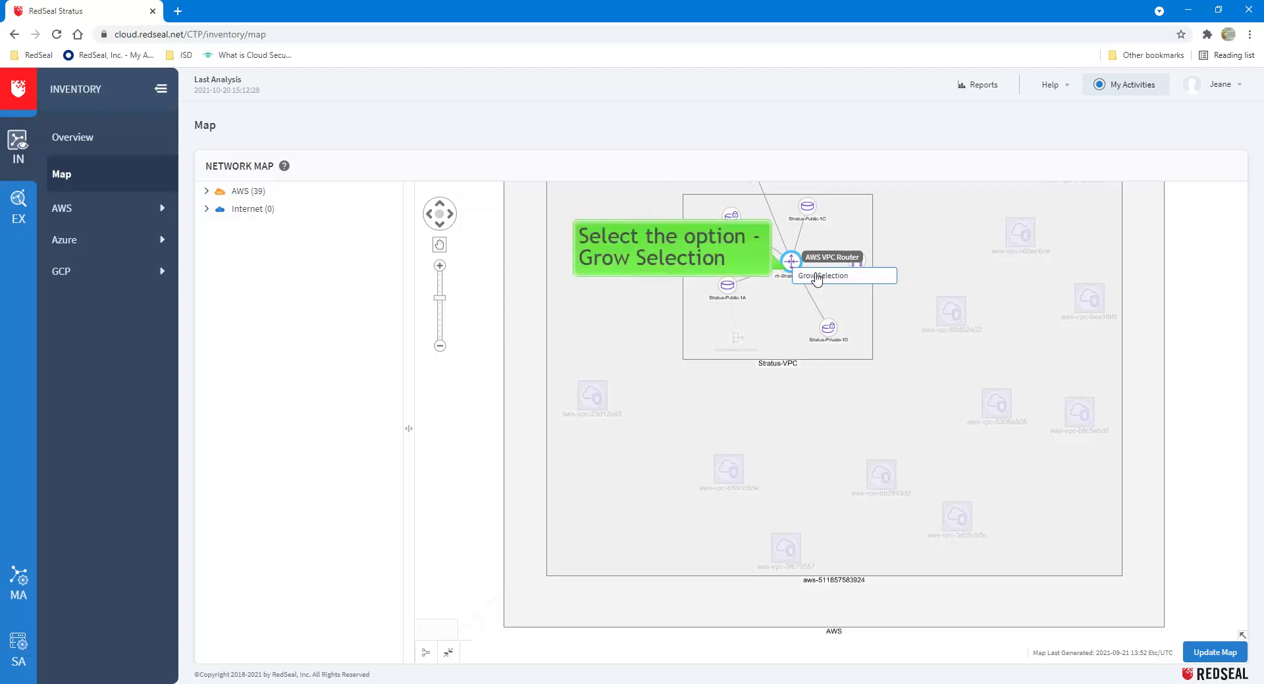
left_click(824, 277)
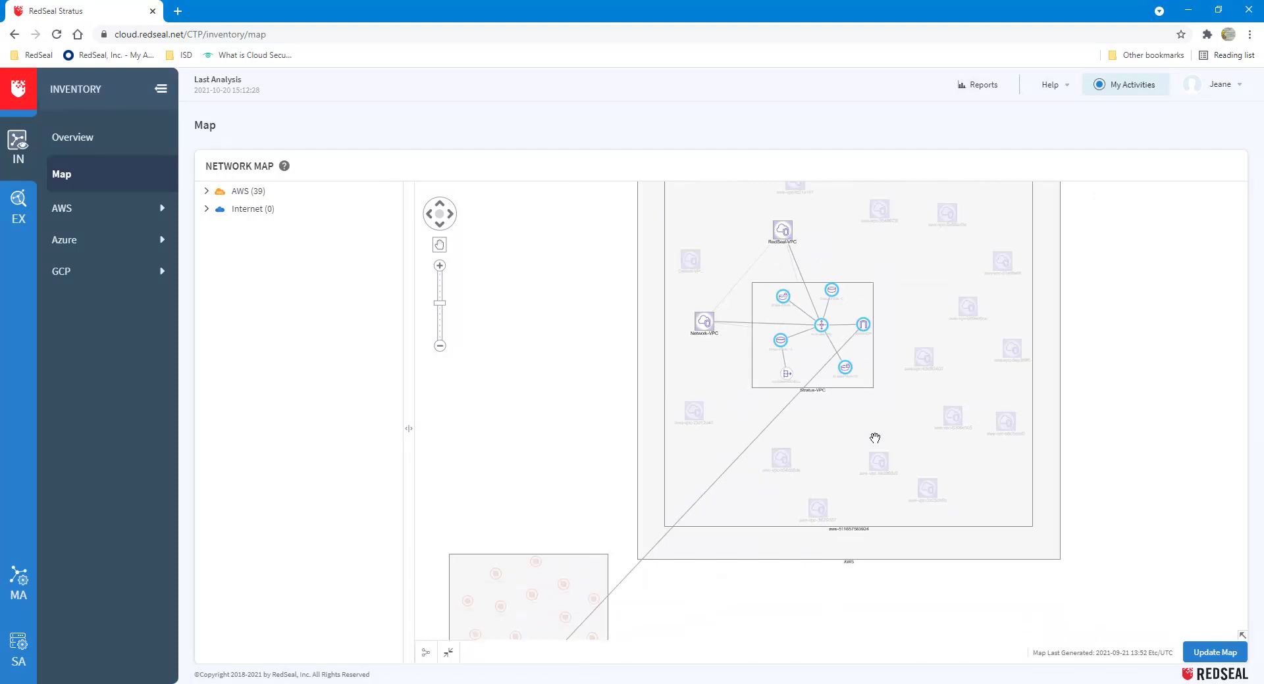
scroll(770, 625, "down", 3)
left_click_drag(770, 569, 765, 526)
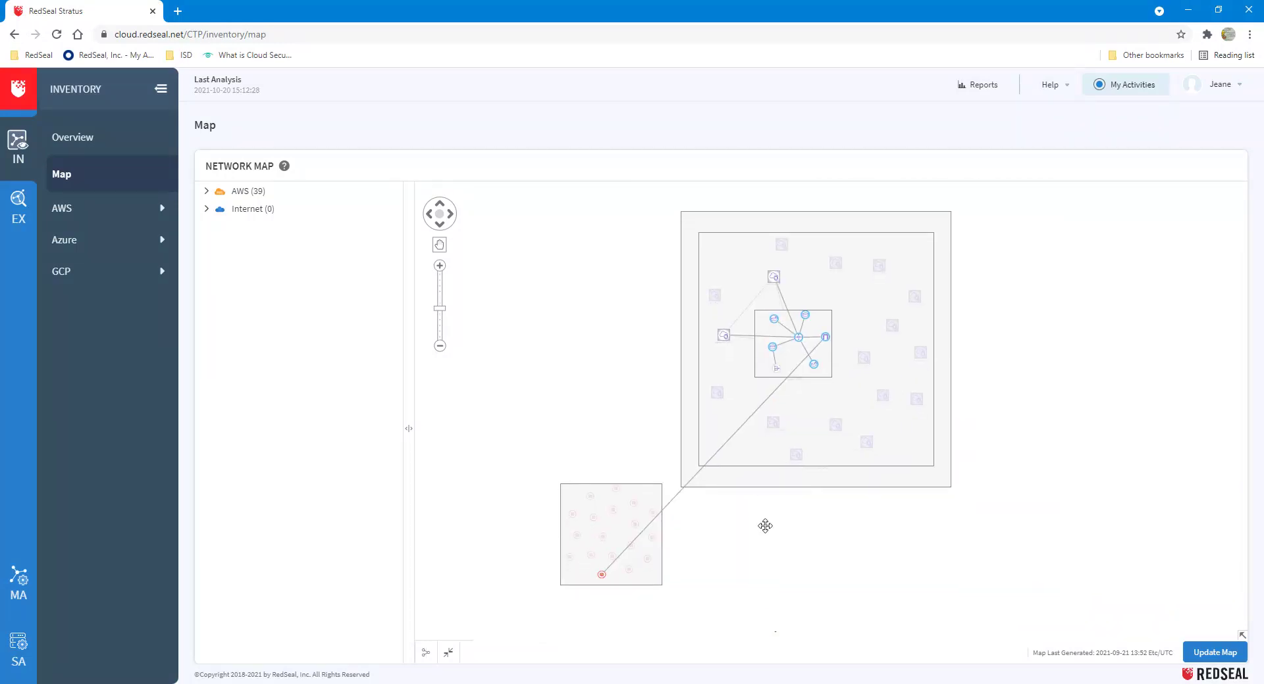
left_click_drag(764, 526, 769, 620)
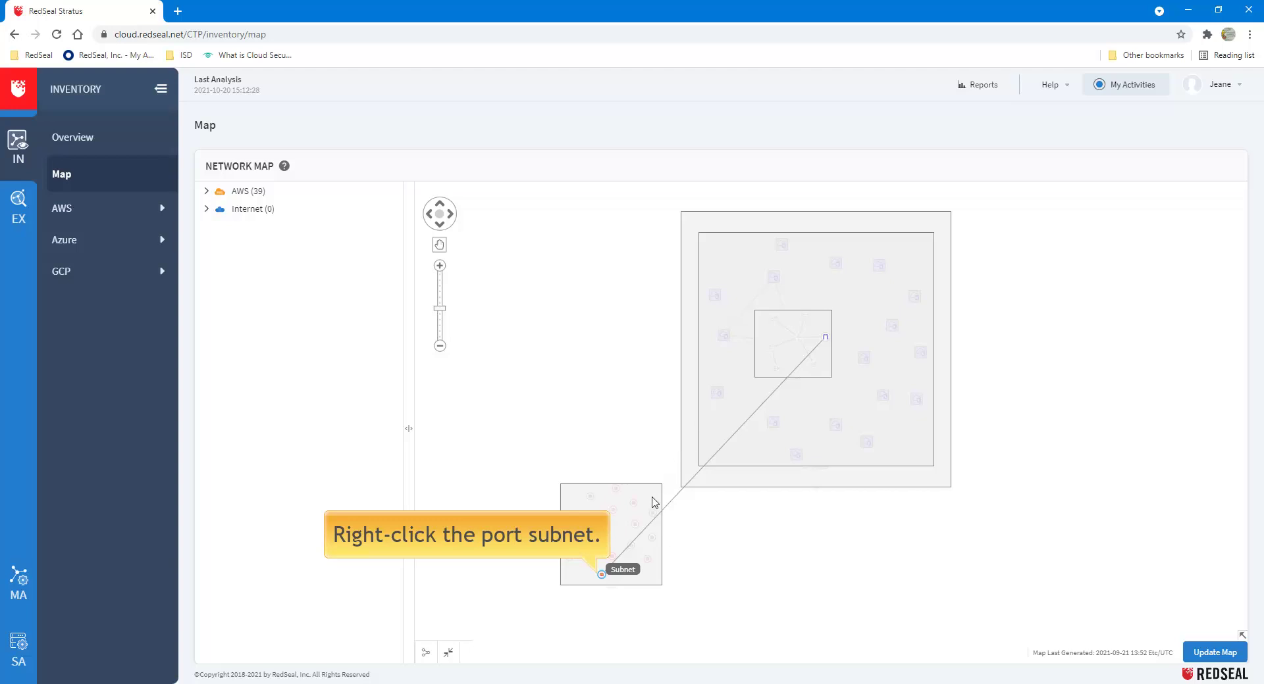
right_click(602, 575)
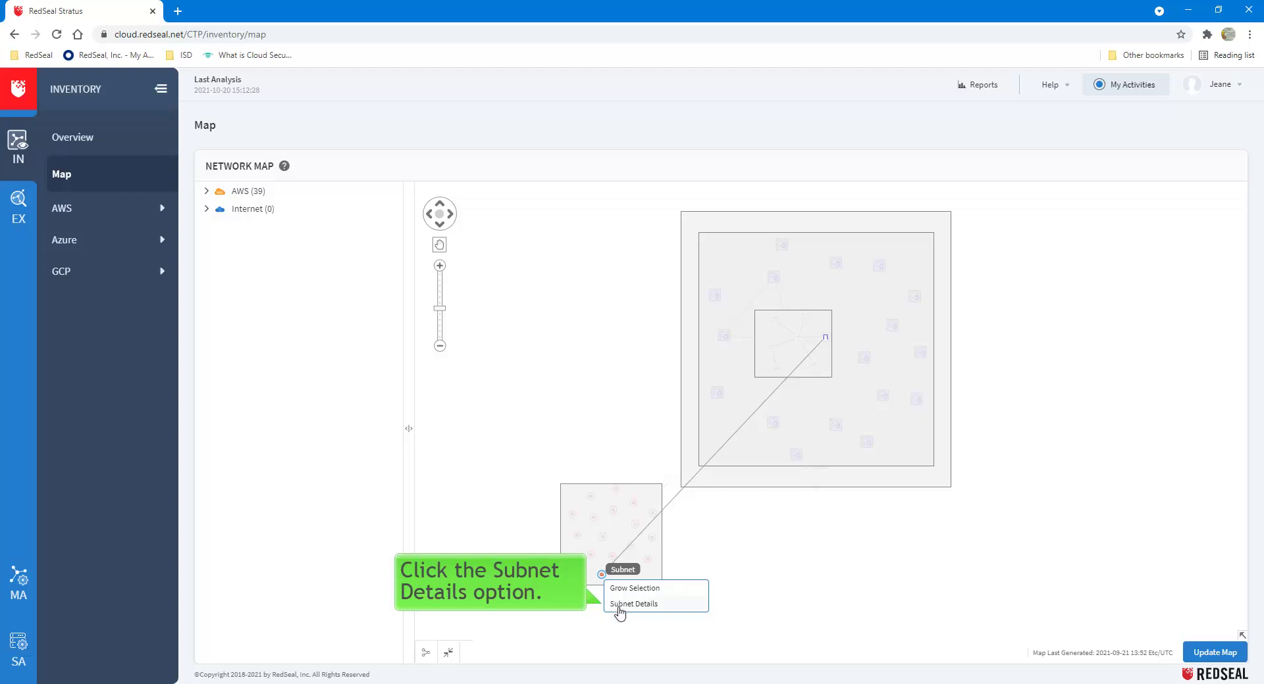
left_click(615, 605)
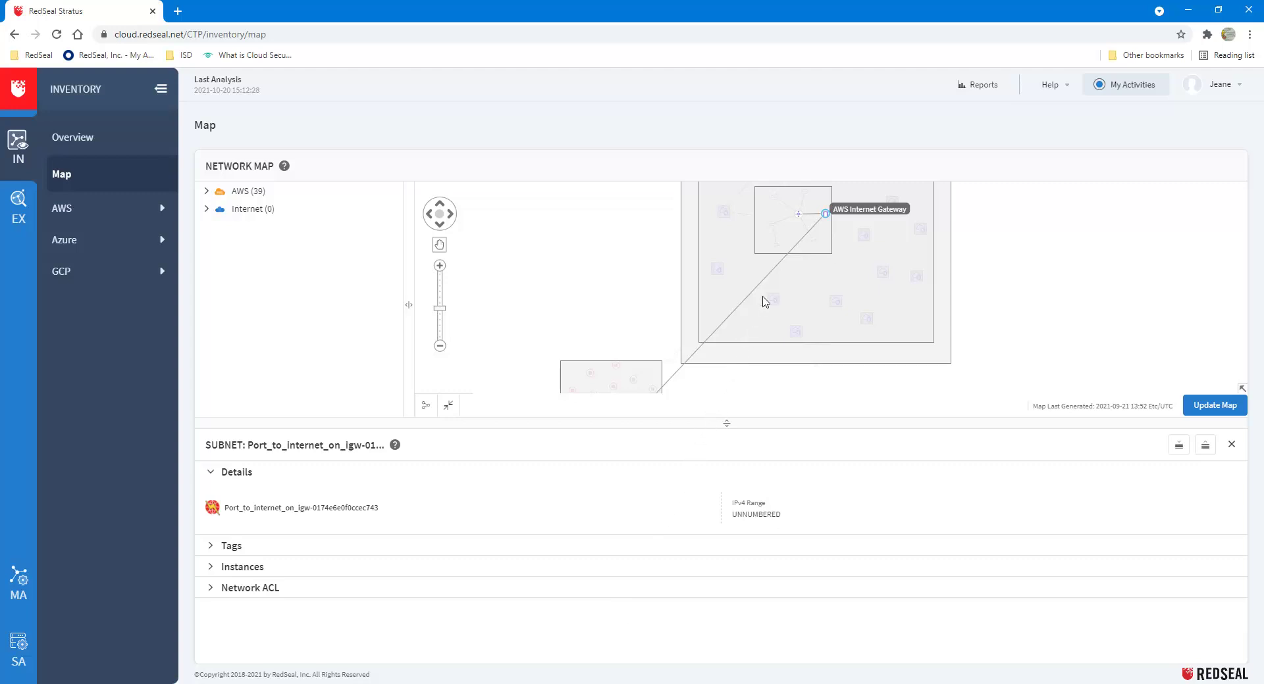
Grow the selection from the VPC router again and show the subnet details of Stratus-Public-1A.
right_click(801, 218)
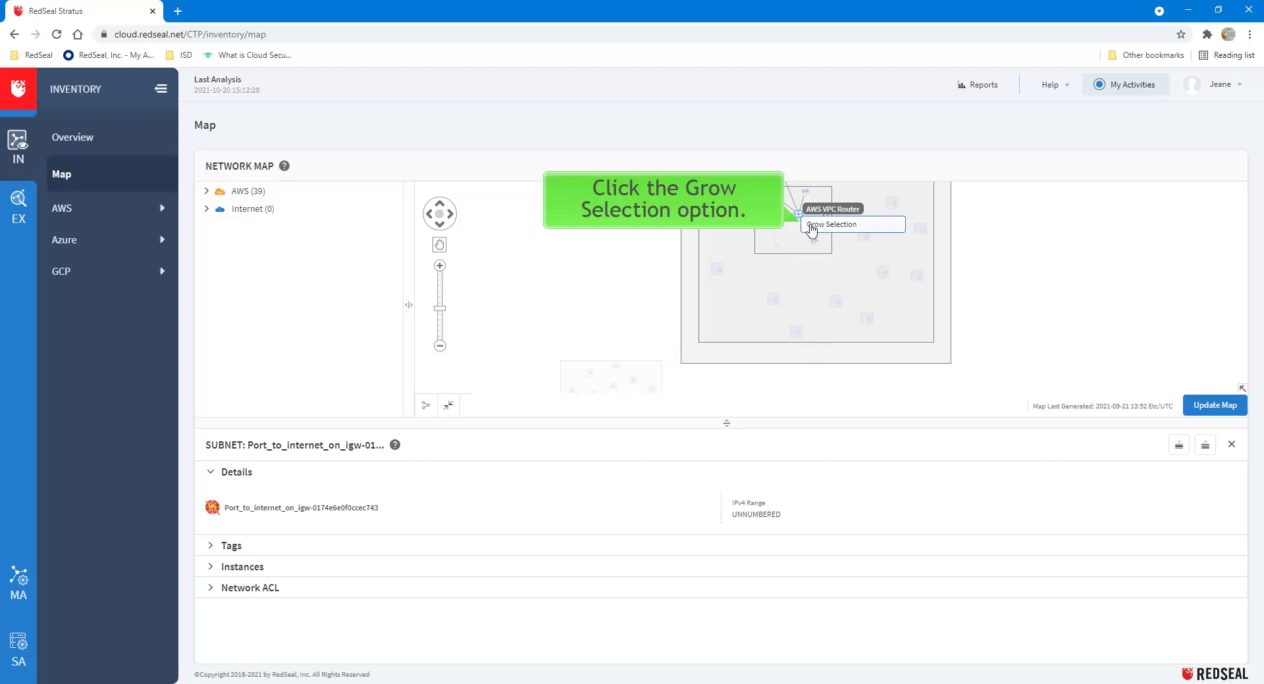
left_click(812, 226)
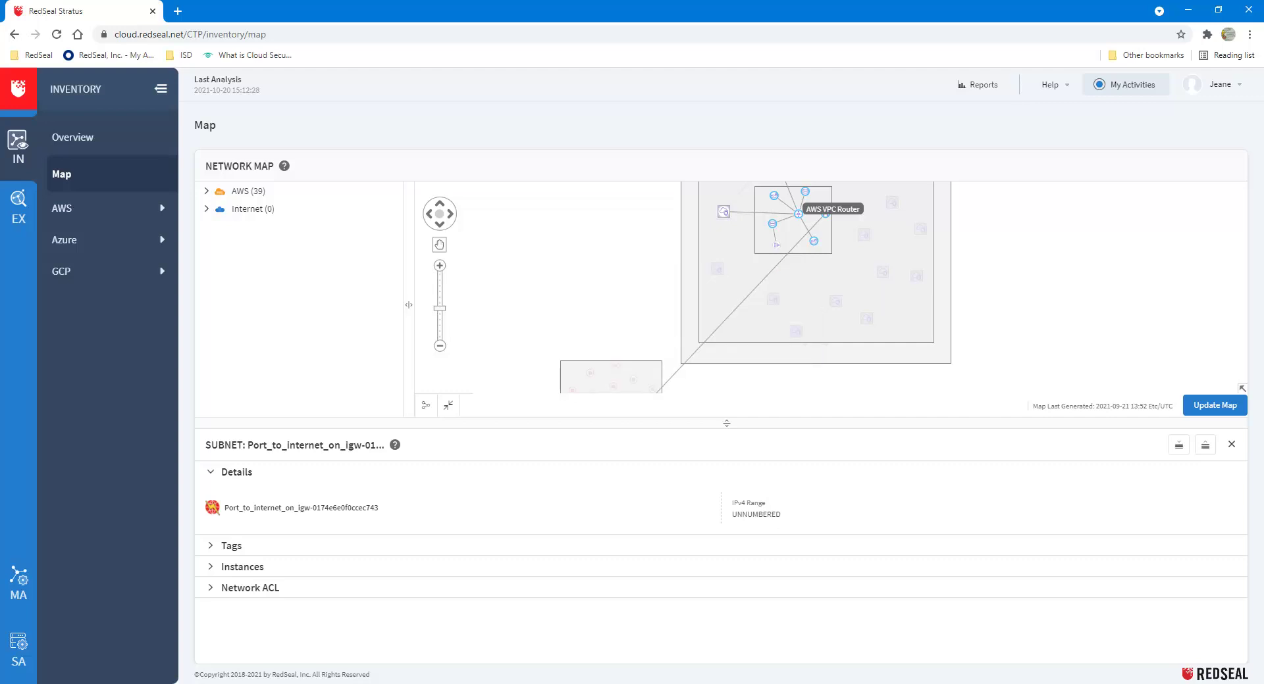
right_click(774, 228)
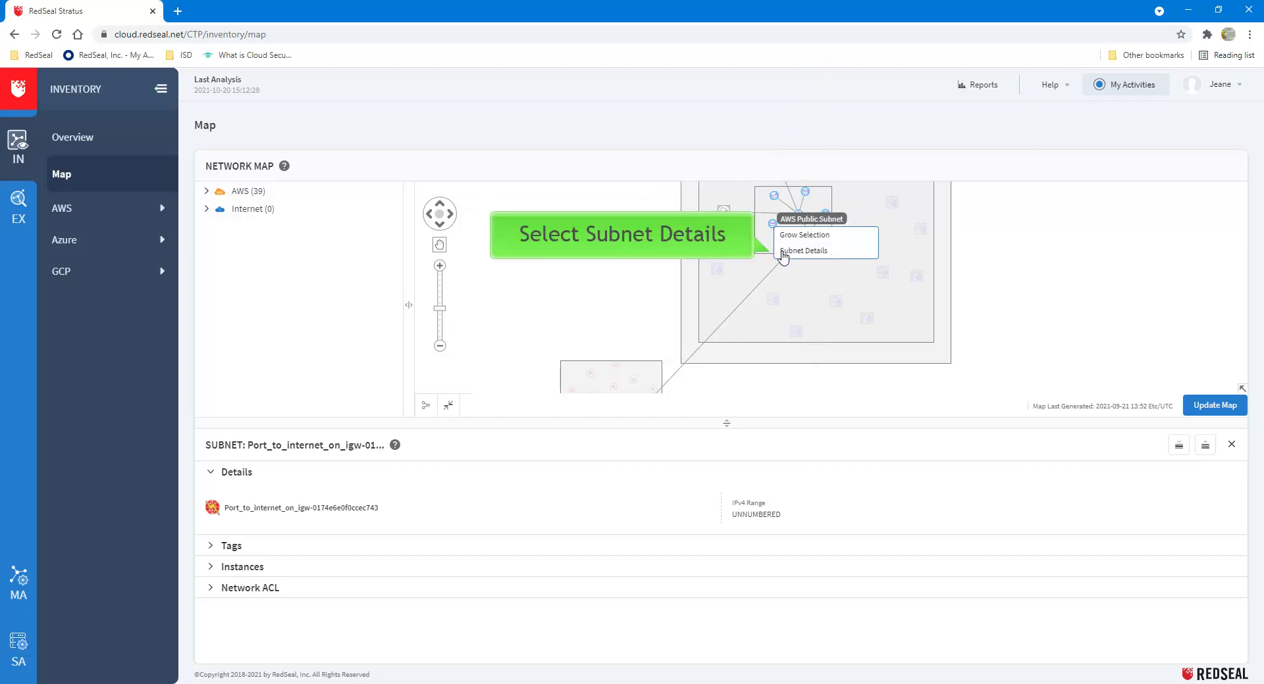
left_click(783, 251)
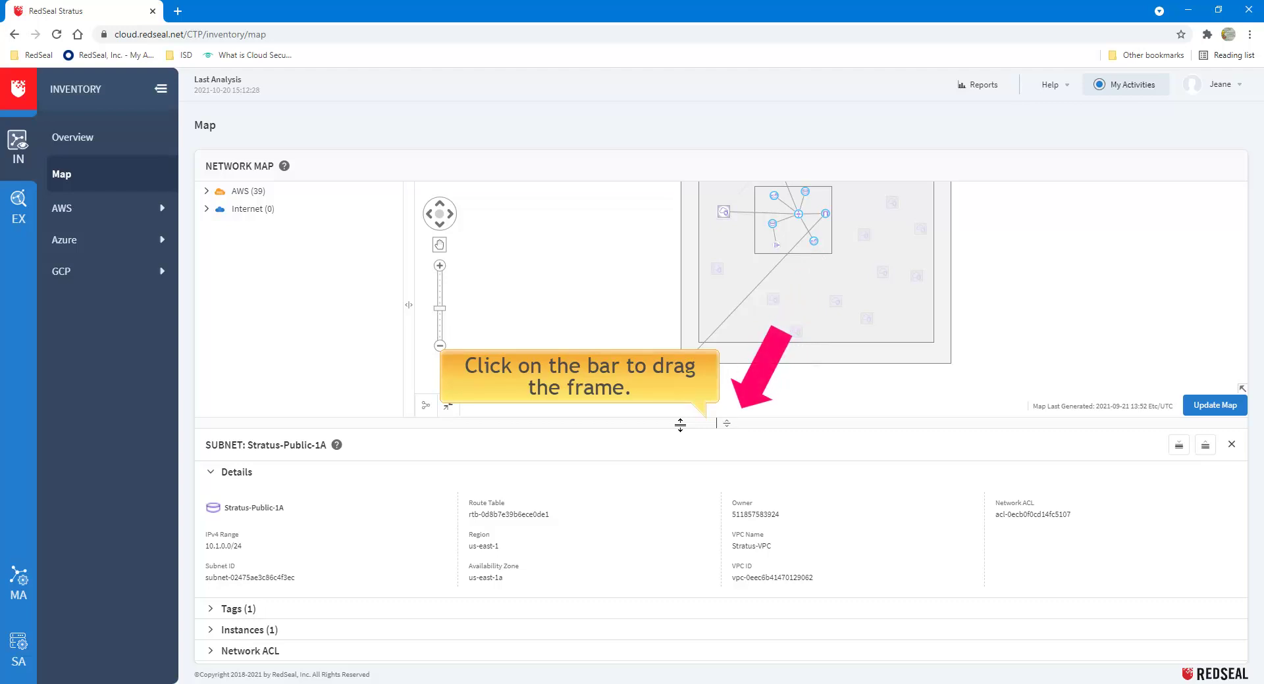
Enlarge the subnet details area and examine the inbound and outbound Network ACL rules of Stratus-Public-1A.
left_click_drag(680, 425, 686, 307)
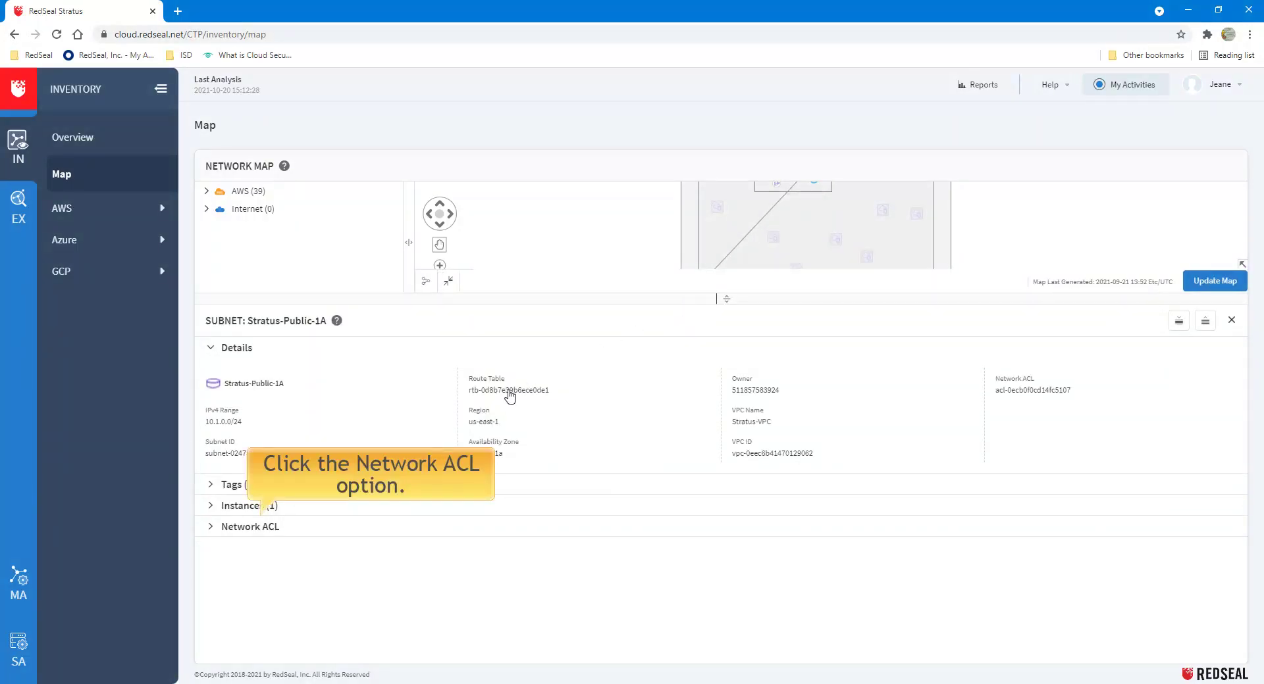
left_click(248, 527)
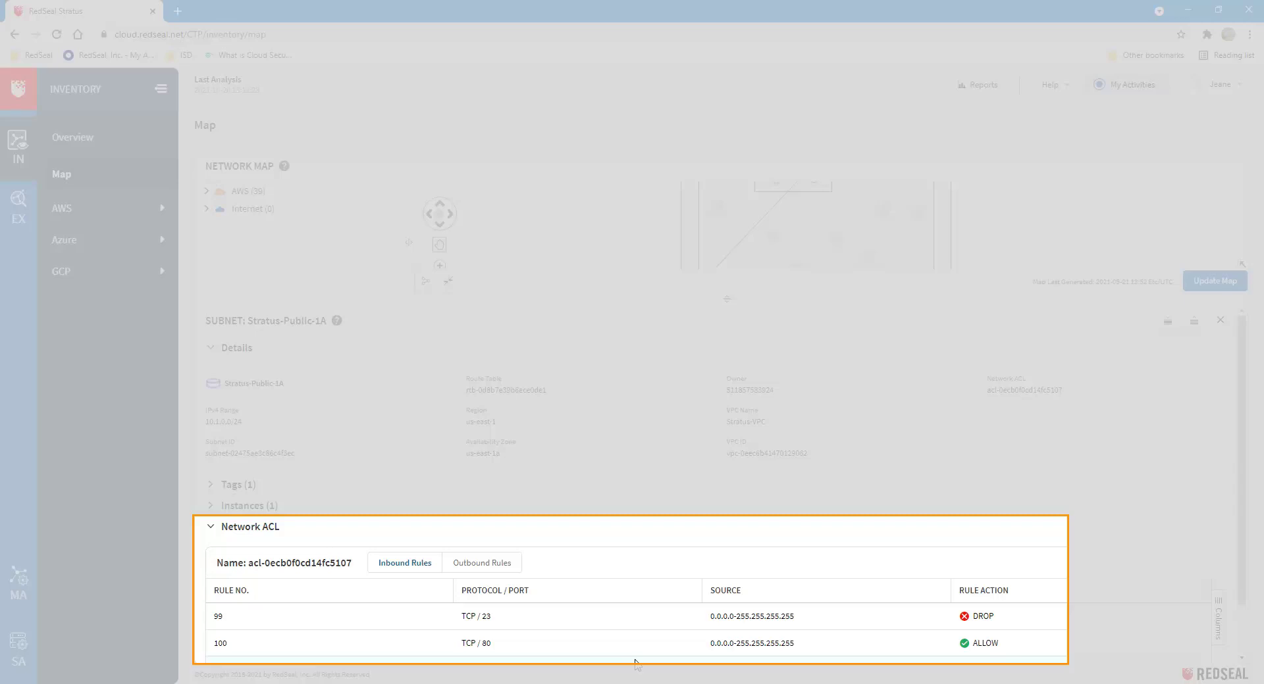
scroll(635, 661, "down", 1)
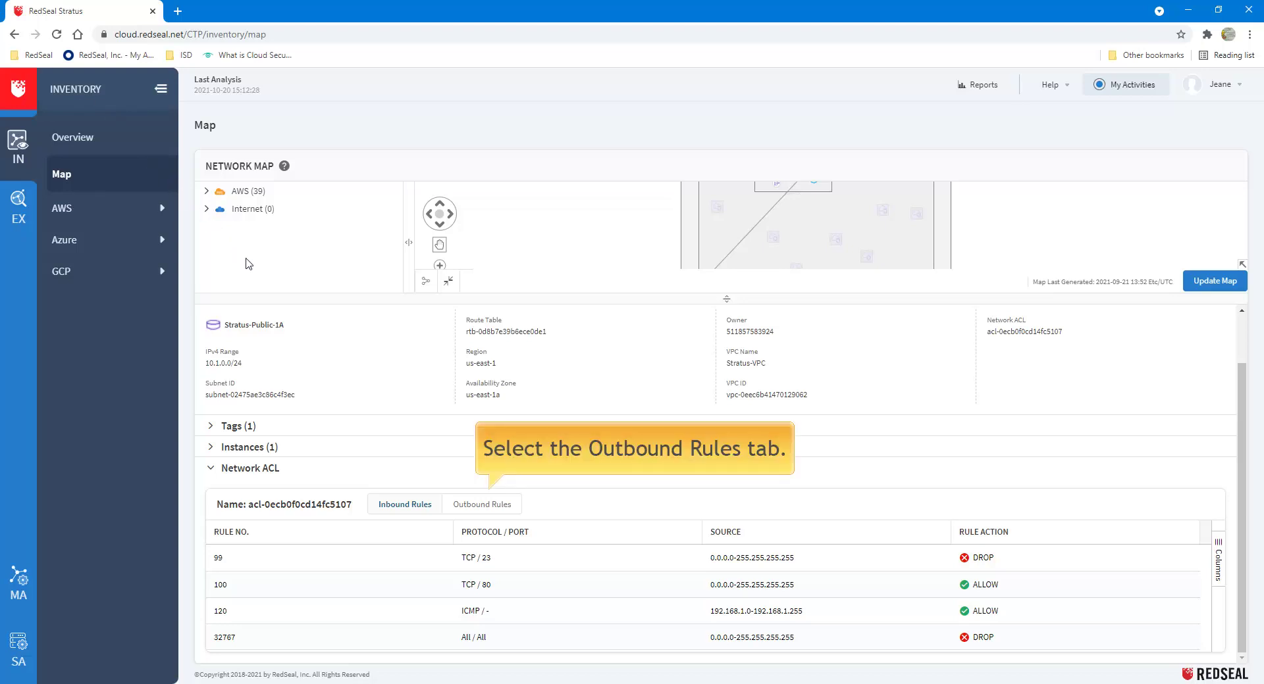
left_click(475, 503)
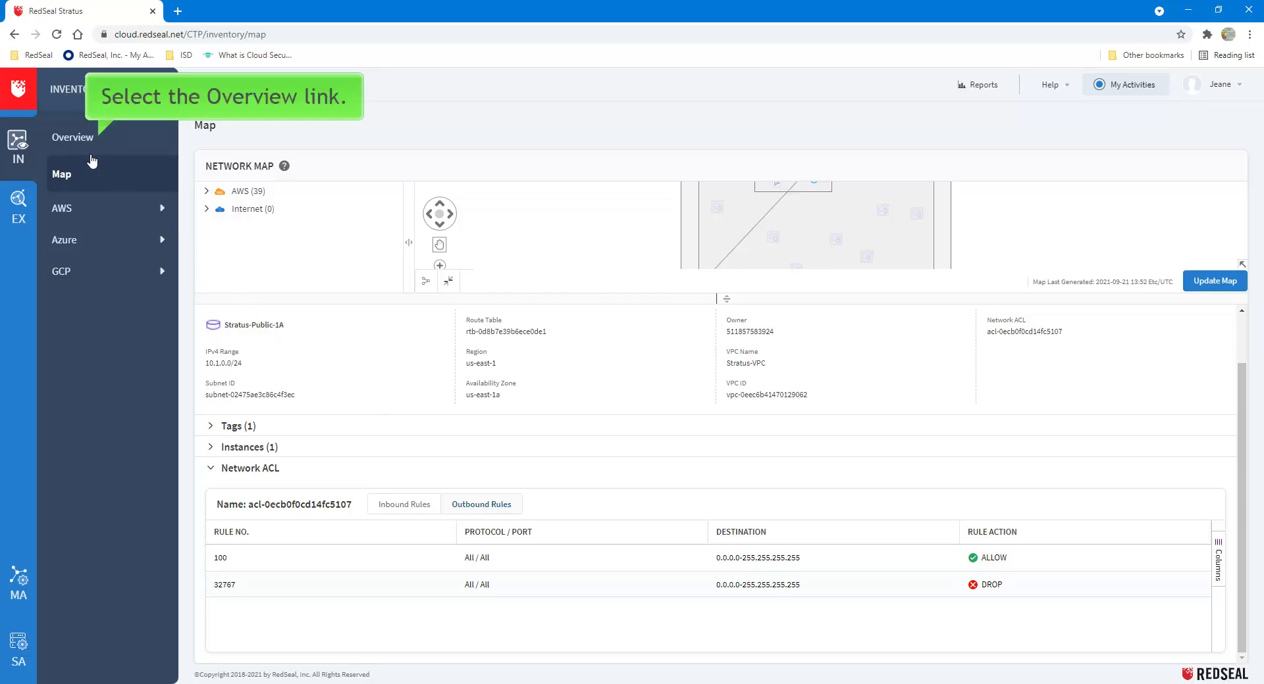
List the AWS subnets from the inventory overview and clear the resource type filter.
left_click(72, 140)
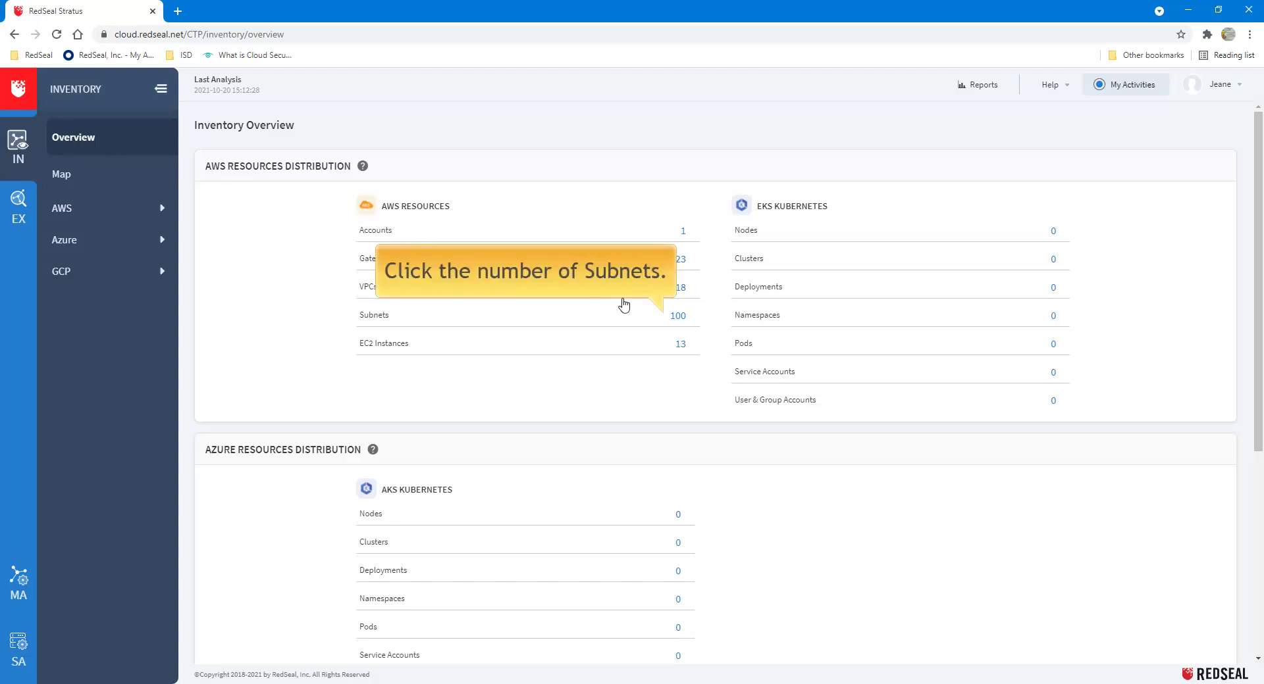
left_click(678, 318)
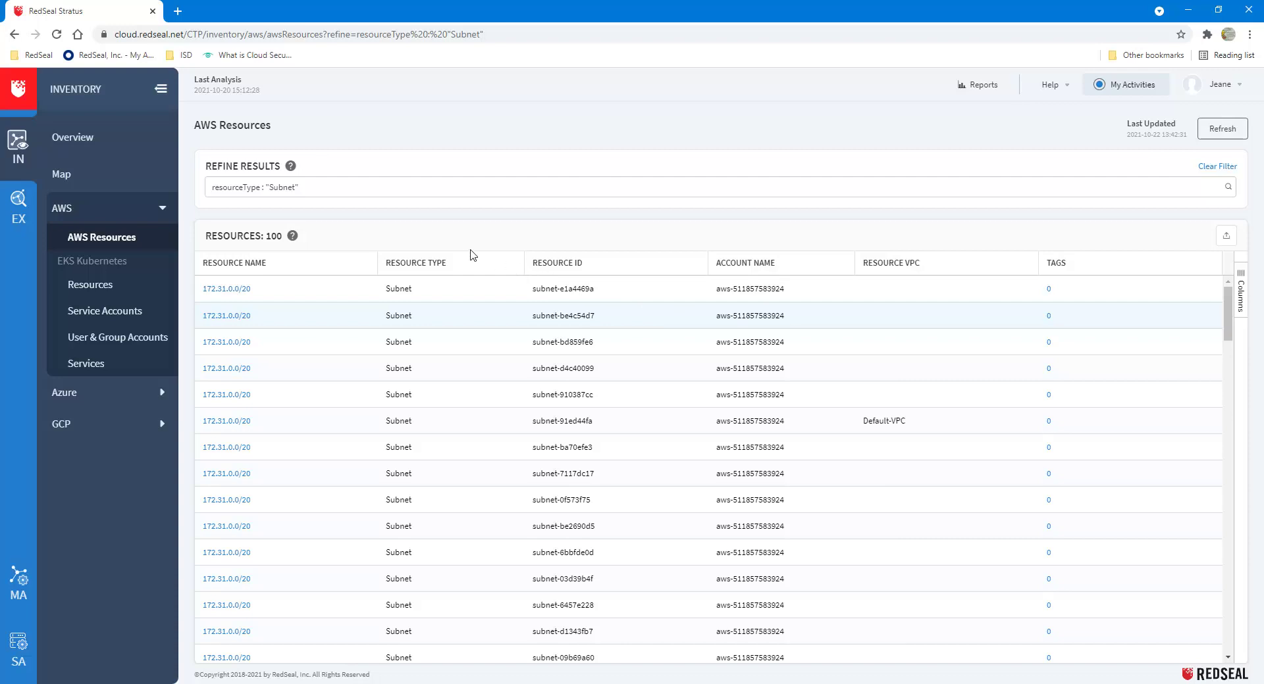
left_click(268, 190)
left_click(1204, 168)
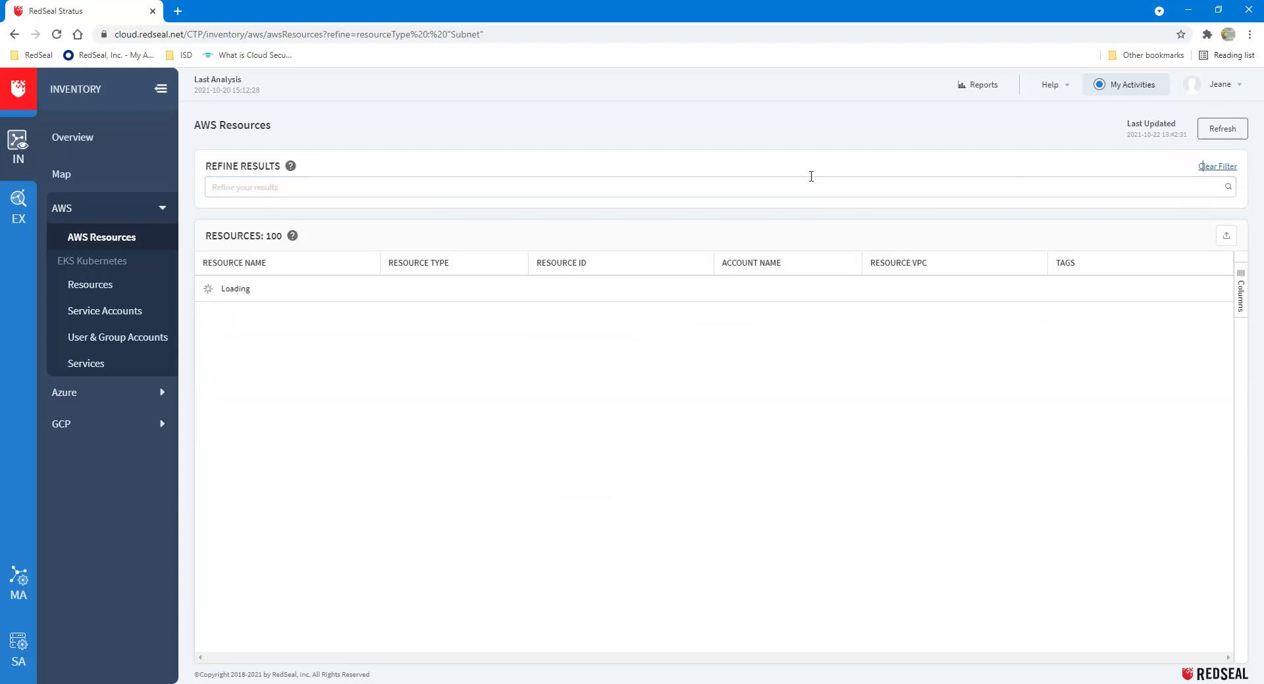
Filter the AWS resources by Resource VPC "Stratus-VPC".
left_click(261, 189)
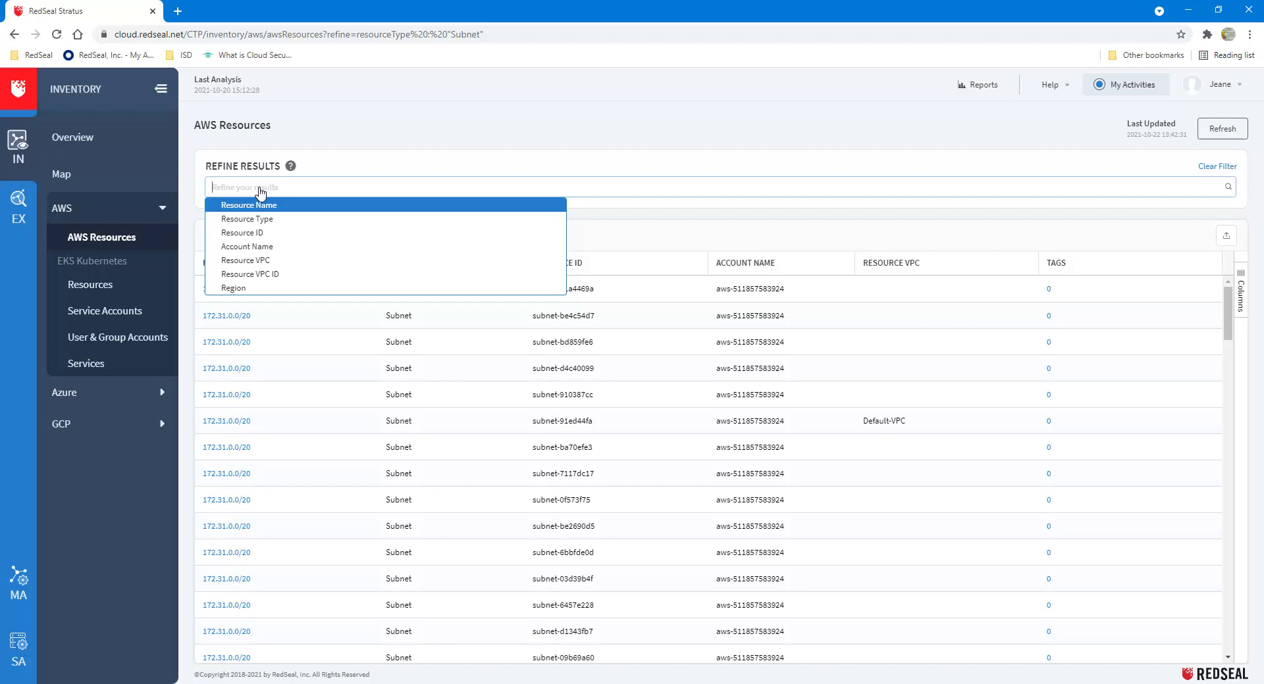
left_click(263, 264)
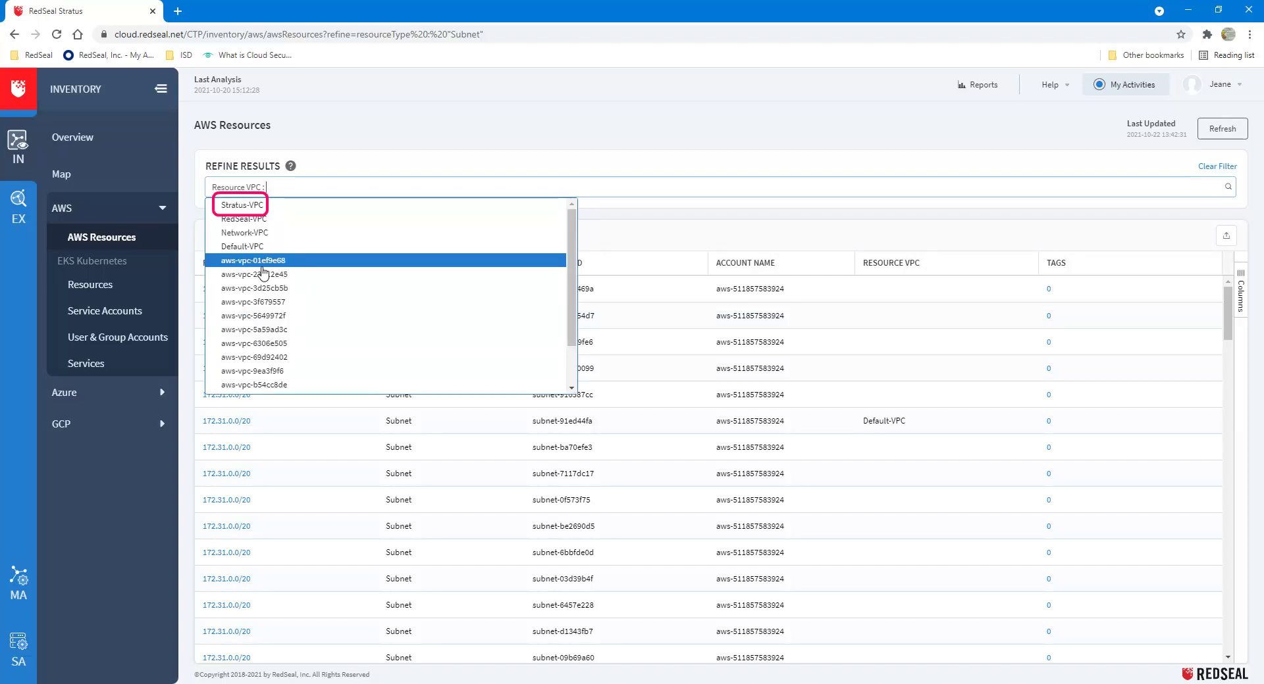
left_click(260, 207)
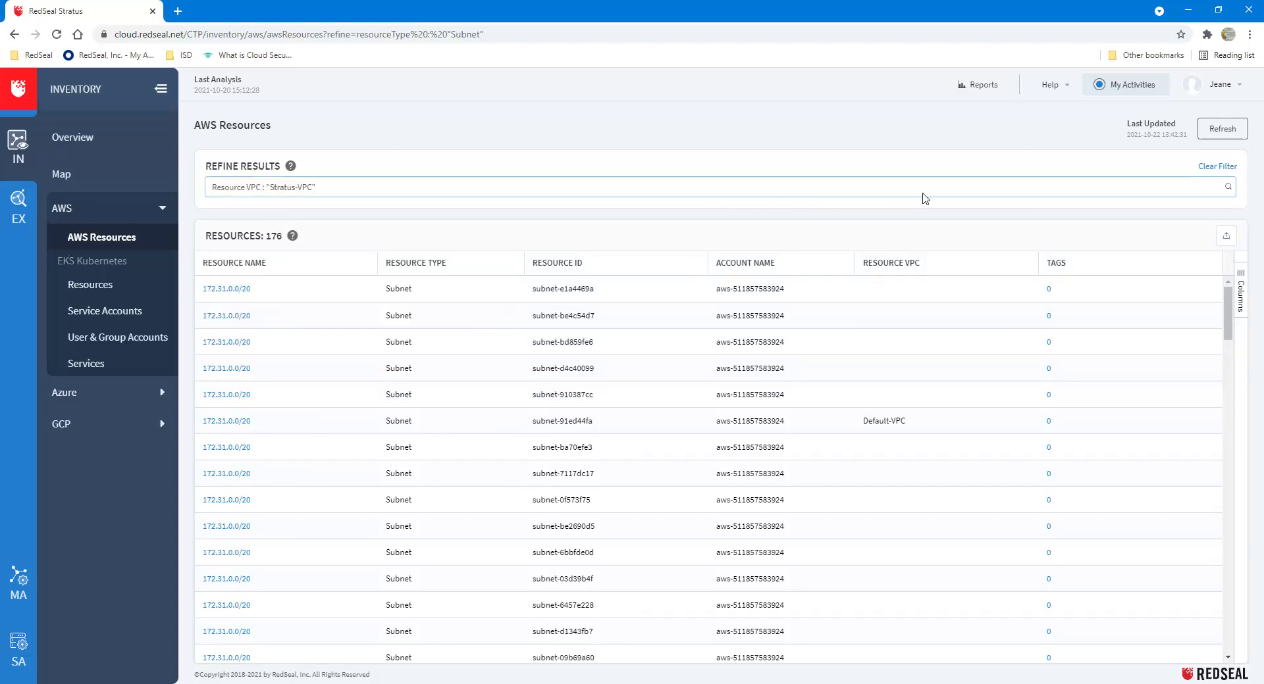
left_click(1228, 188)
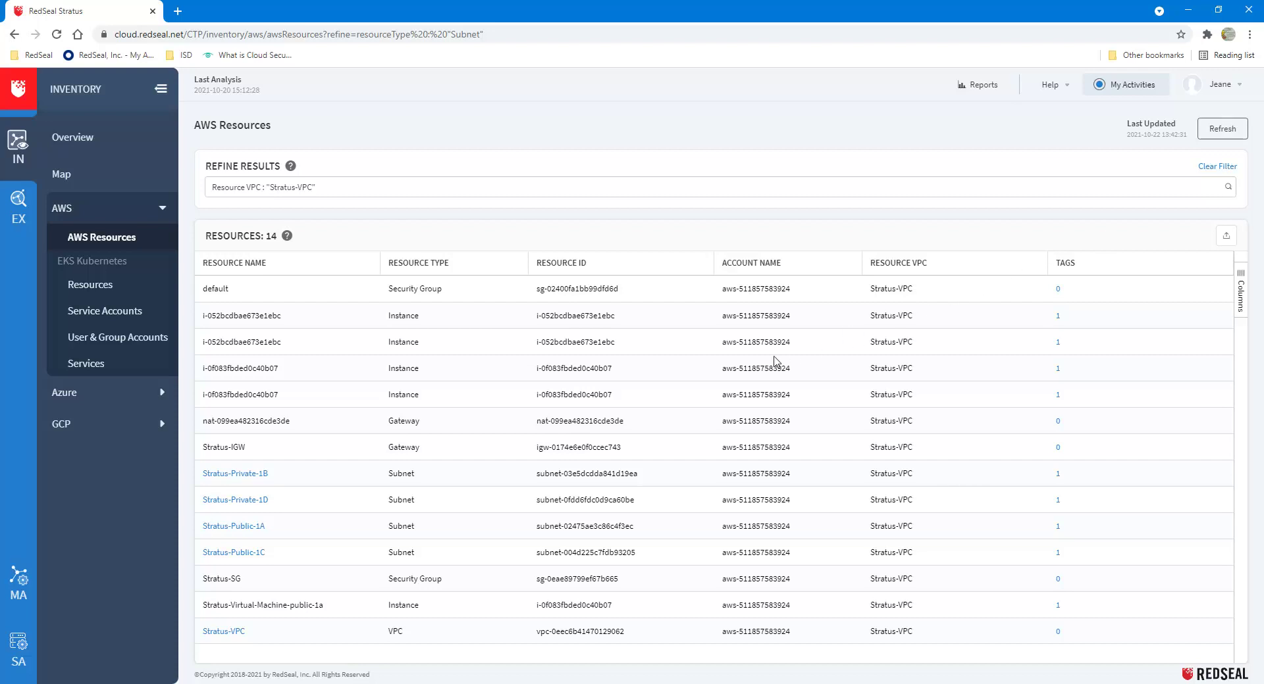
Show the details of the Stratus-Public-1C subnet and examine its inbound Network ACL rules.
left_click(252, 556)
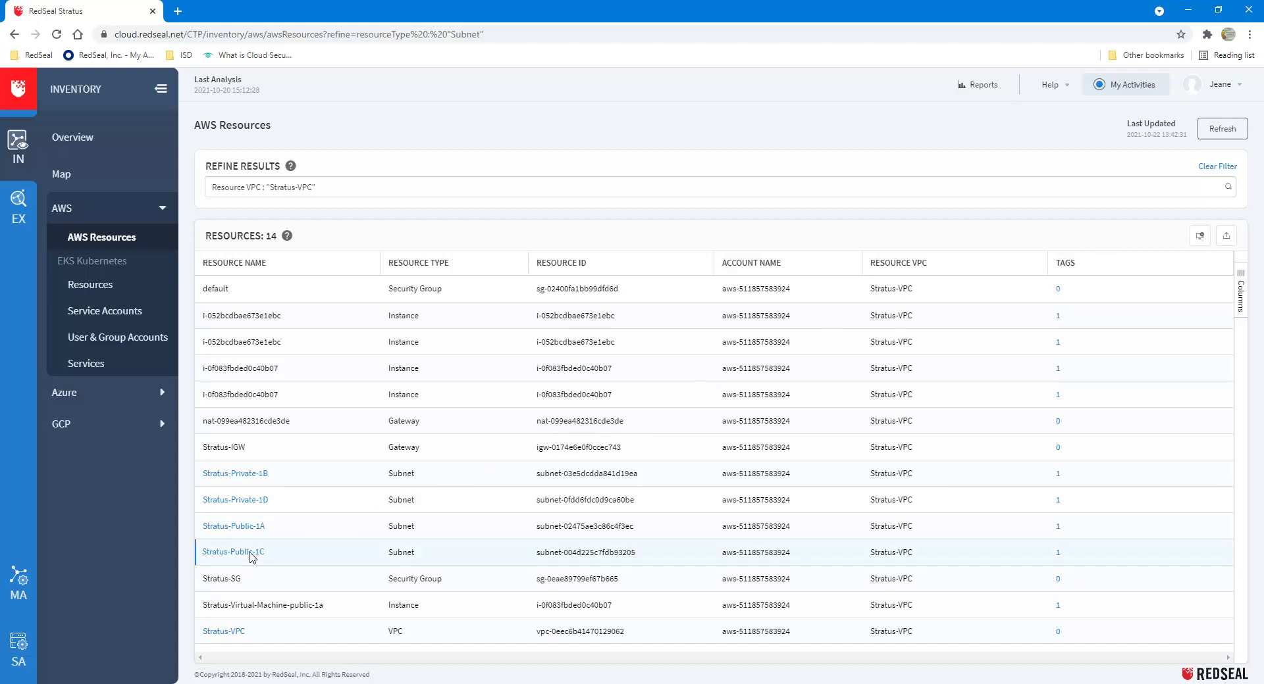
right_click(306, 558)
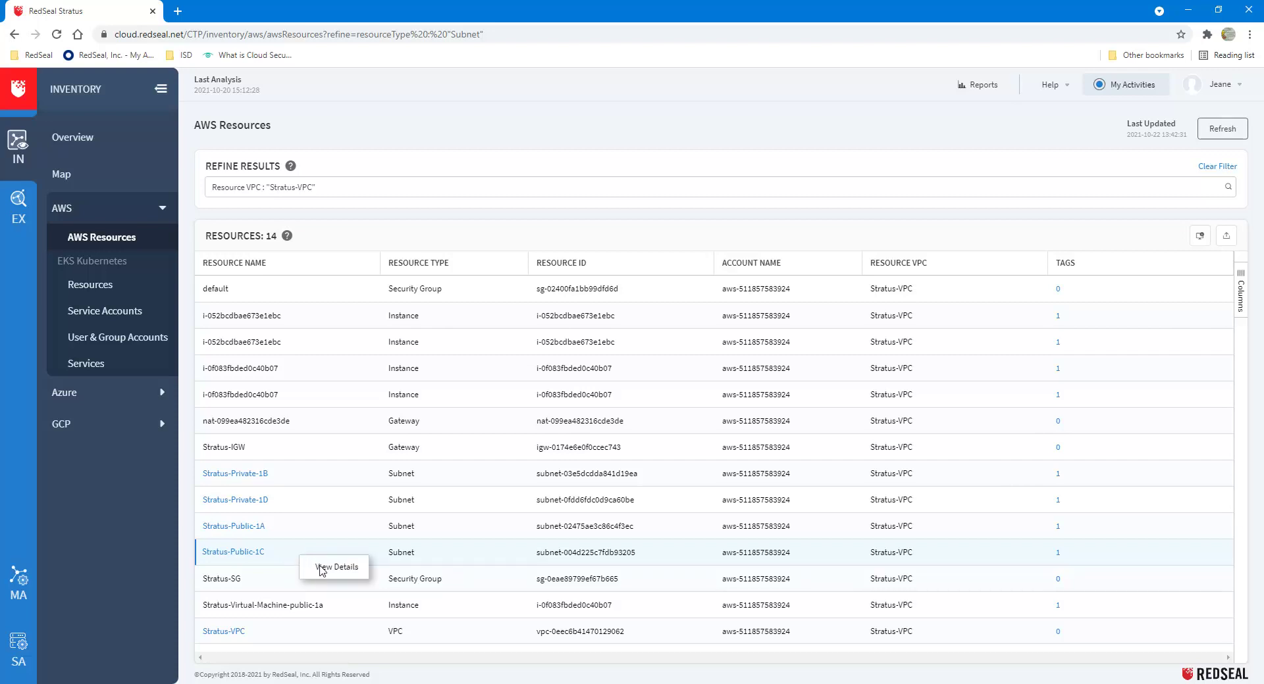
left_click(326, 574)
scroll(339, 589, "down", 1)
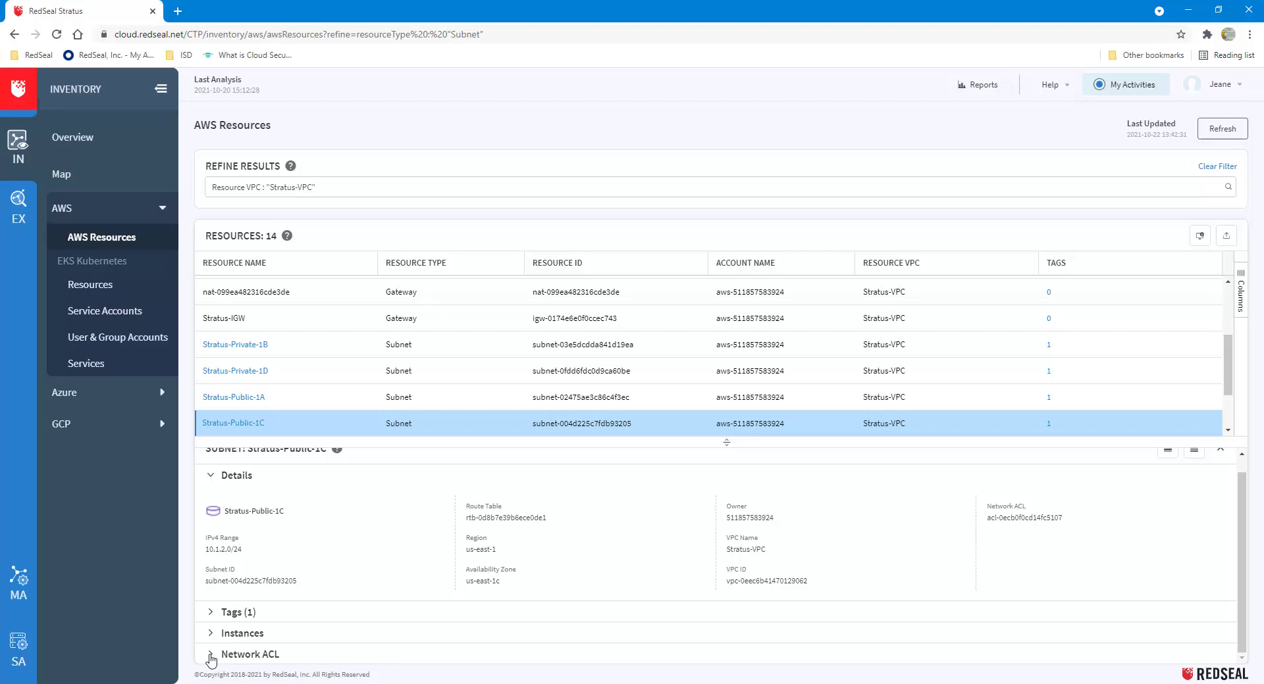
left_click(211, 655)
left_click(211, 655)
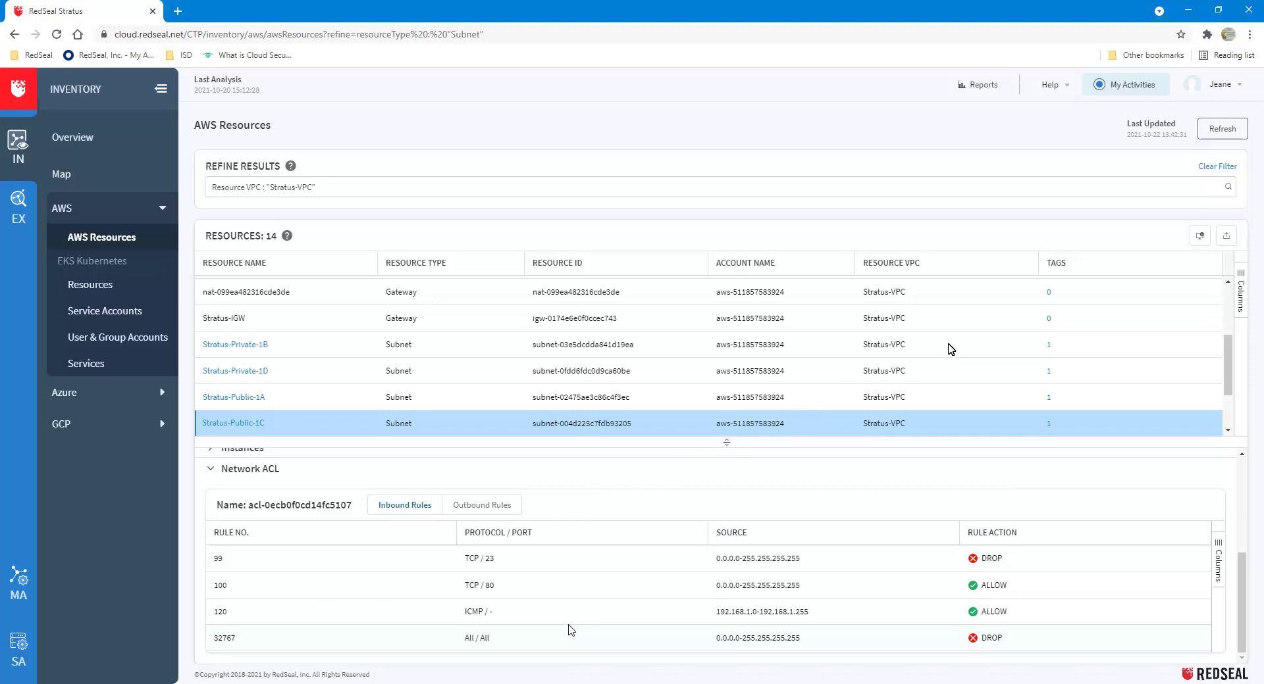
Export all results of the filtered resource list to a CSV file and download it from the recent activities.
left_click(1226, 235)
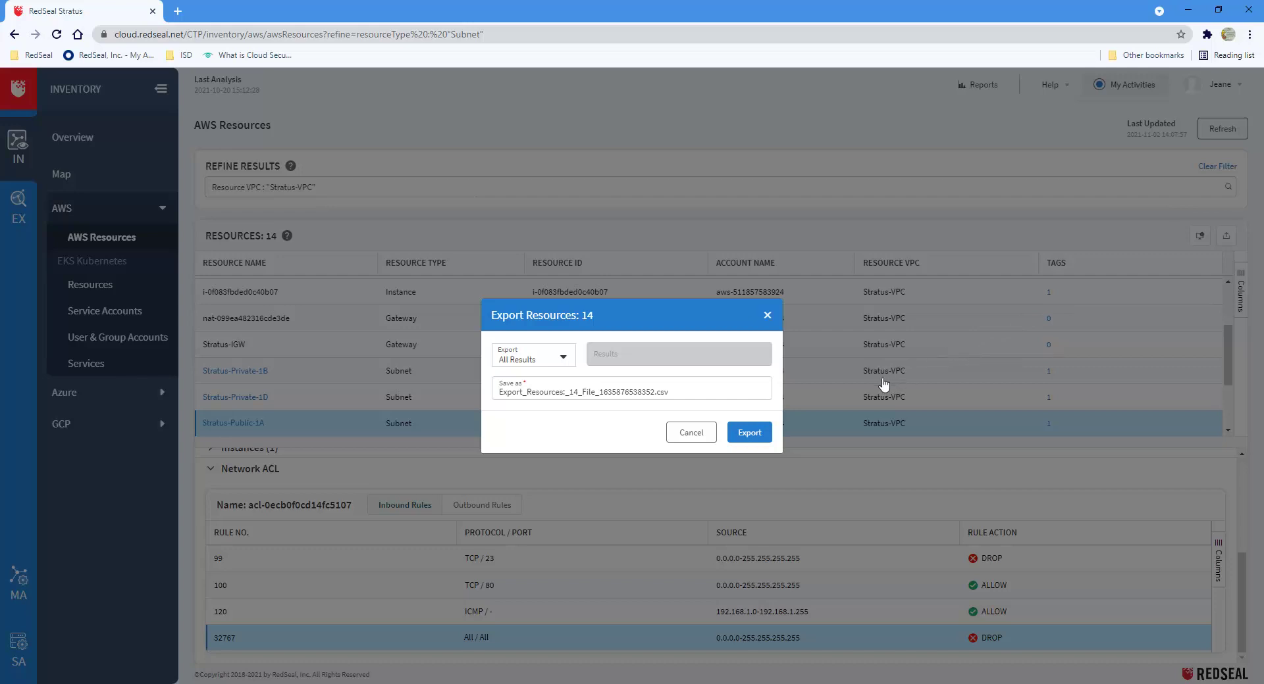
left_click(750, 433)
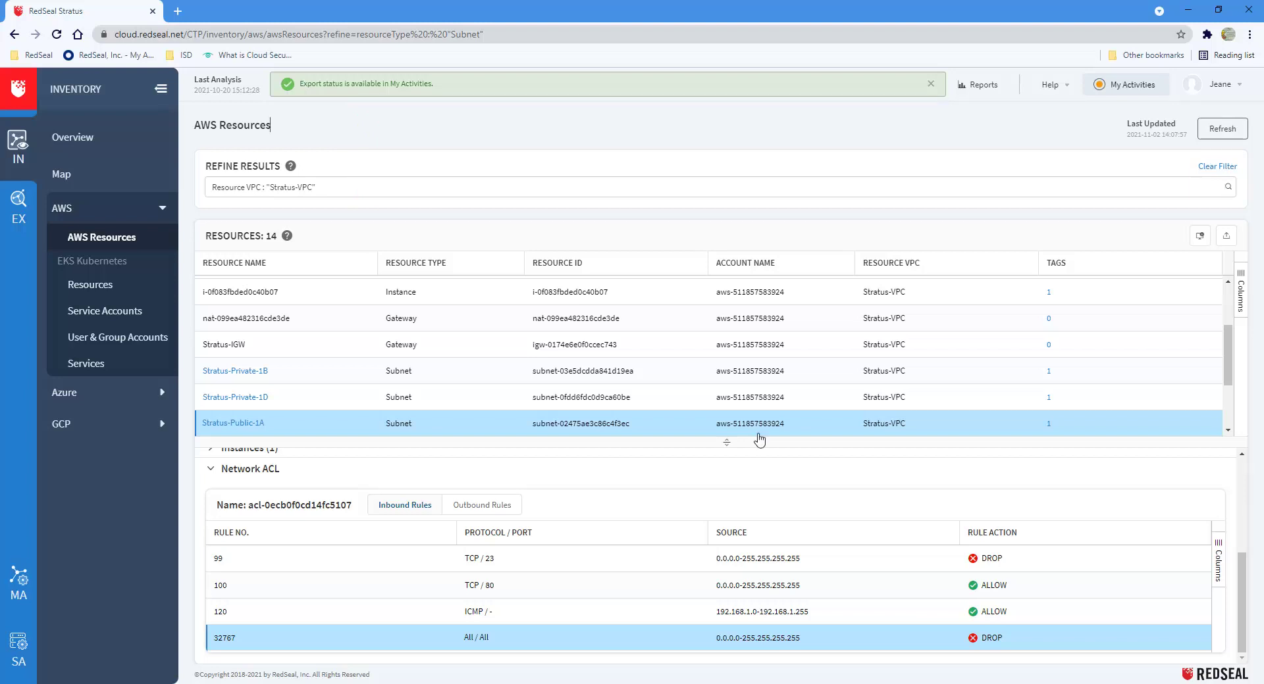
left_click(1120, 87)
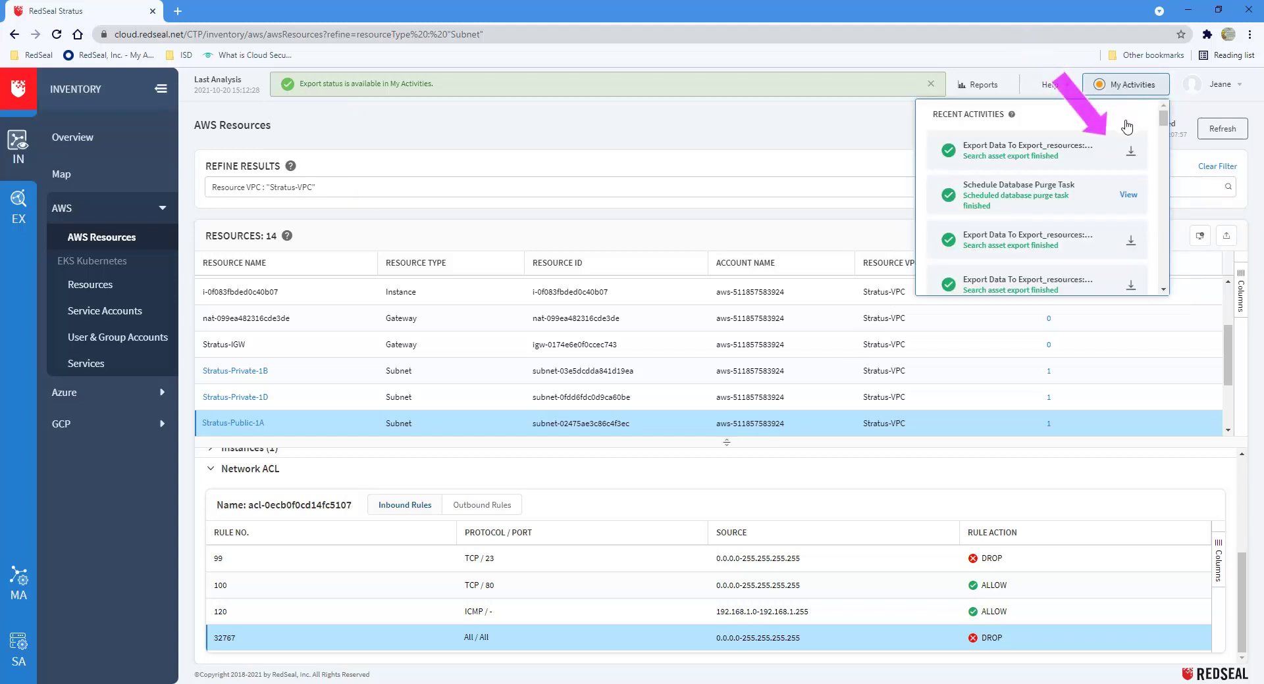
left_click(1130, 153)
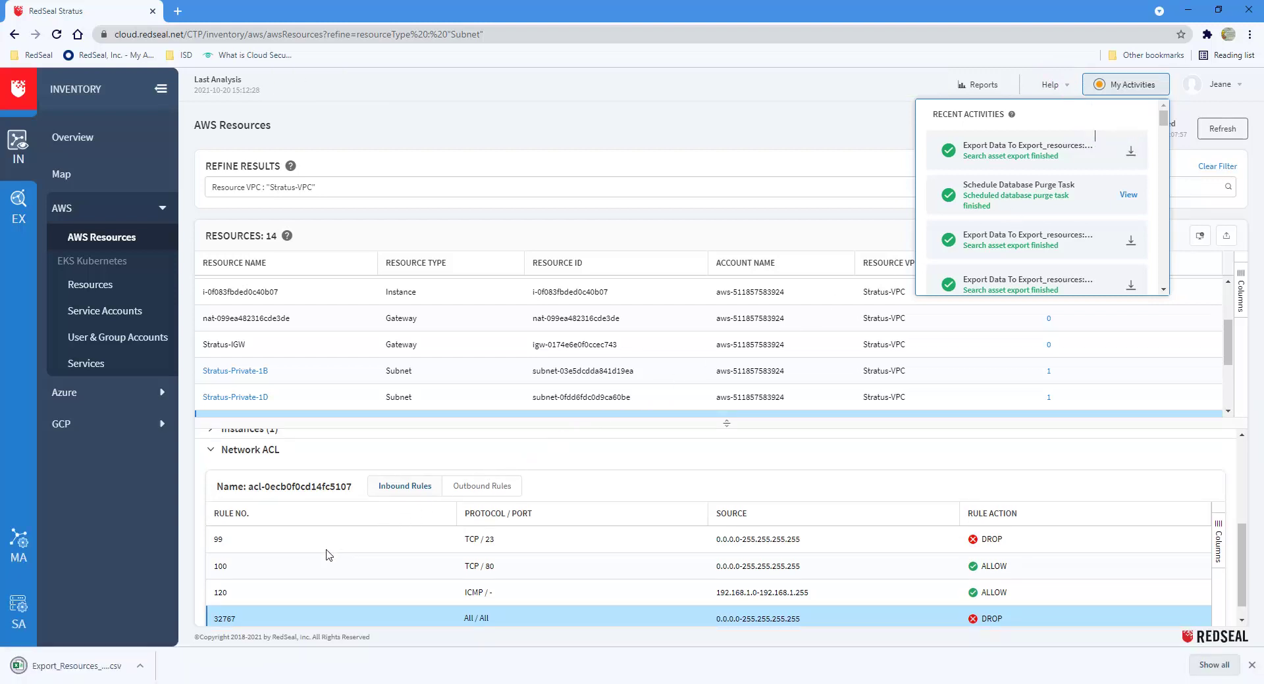
Review the downloaded CSV in Excel, close it, and return to the inventory overview in RedSeal Stratus.
left_click(77, 667)
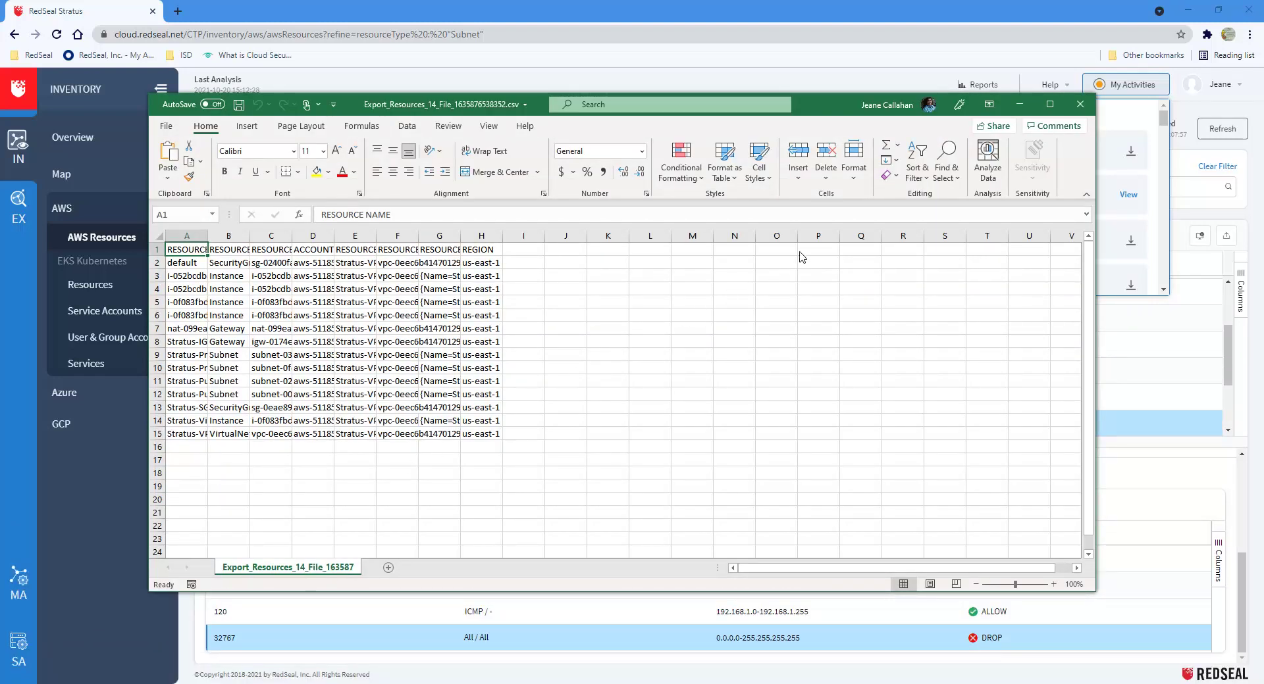
left_click(1080, 106)
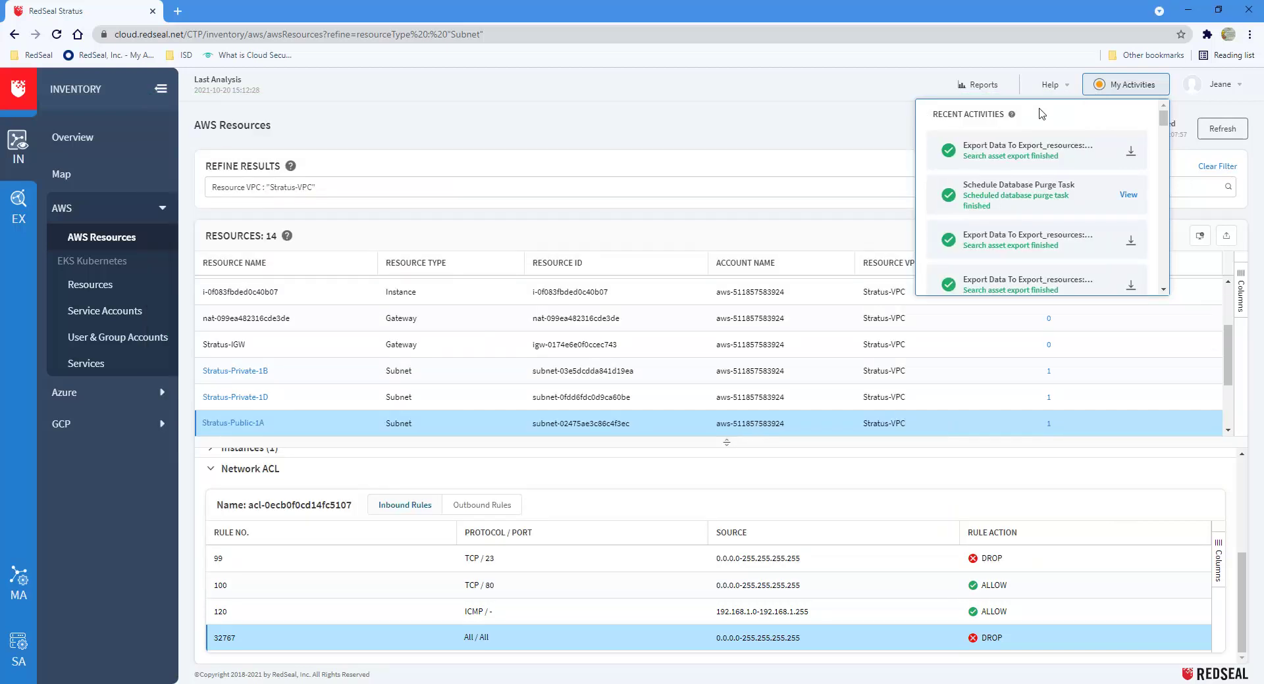
left_click(804, 140)
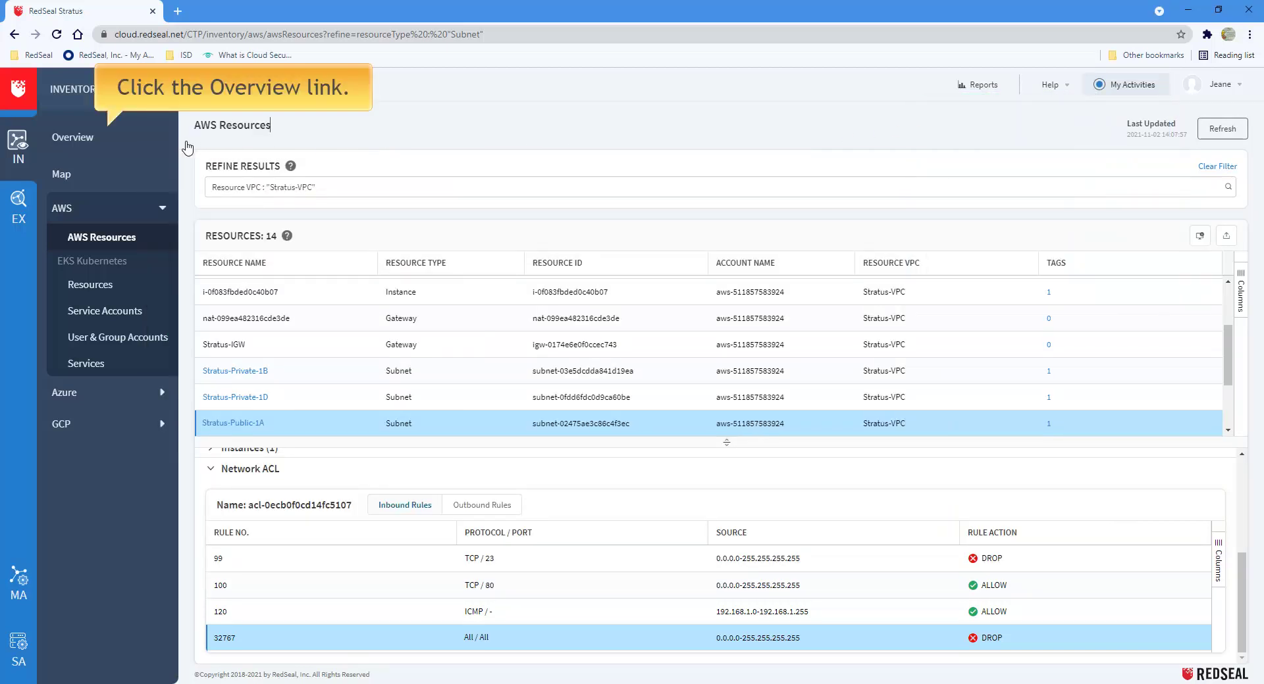
left_click(86, 149)
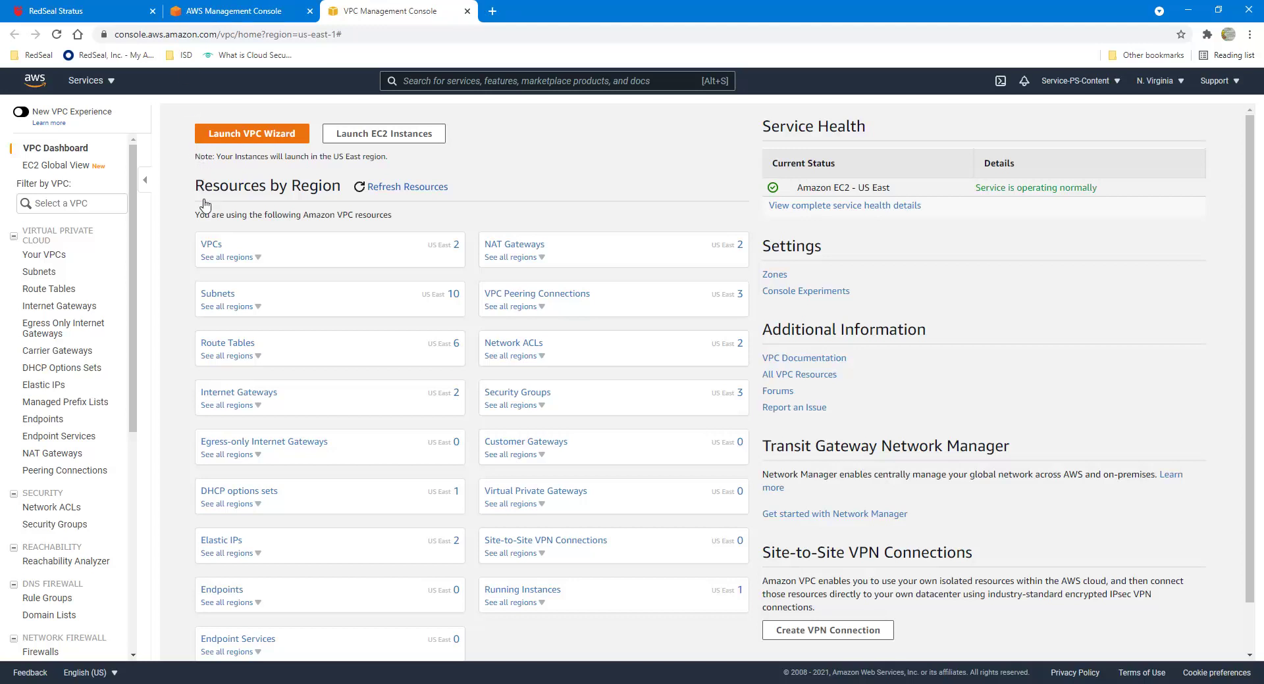
In the AWS VPC console, examine the details of Stratus-VPC and switch back to the RedSeal Stratus inventory overview.
left_click(209, 244)
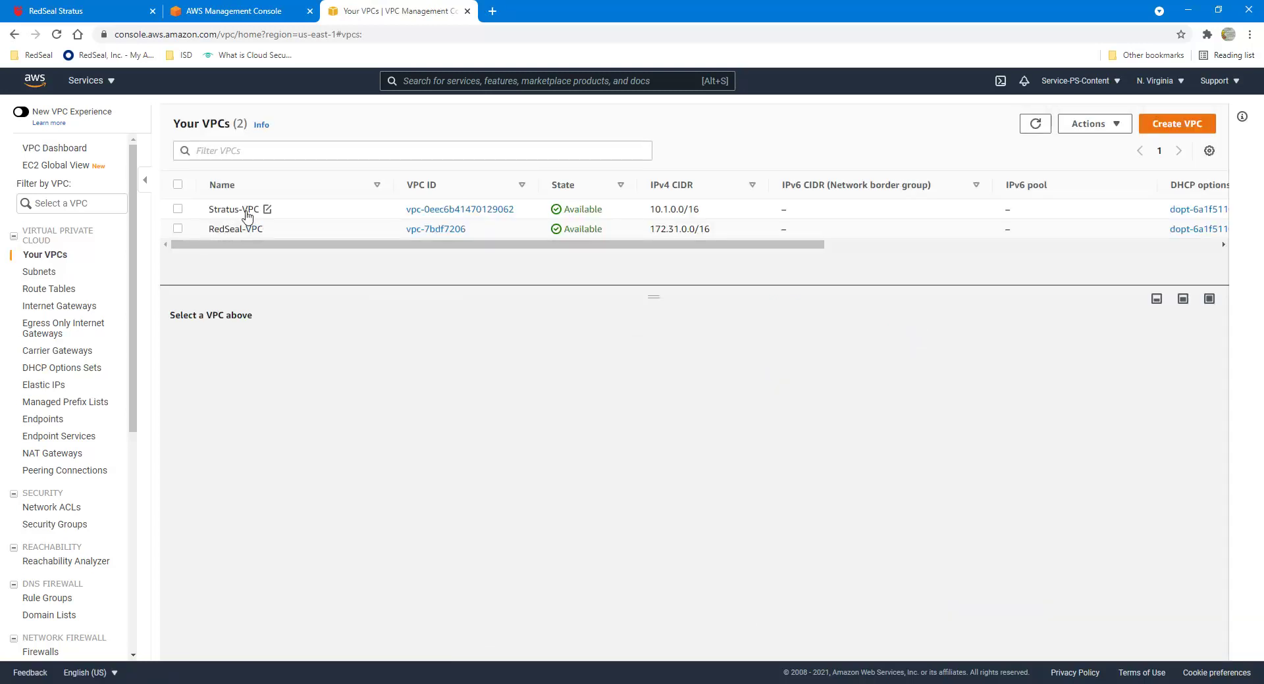
left_click(445, 211)
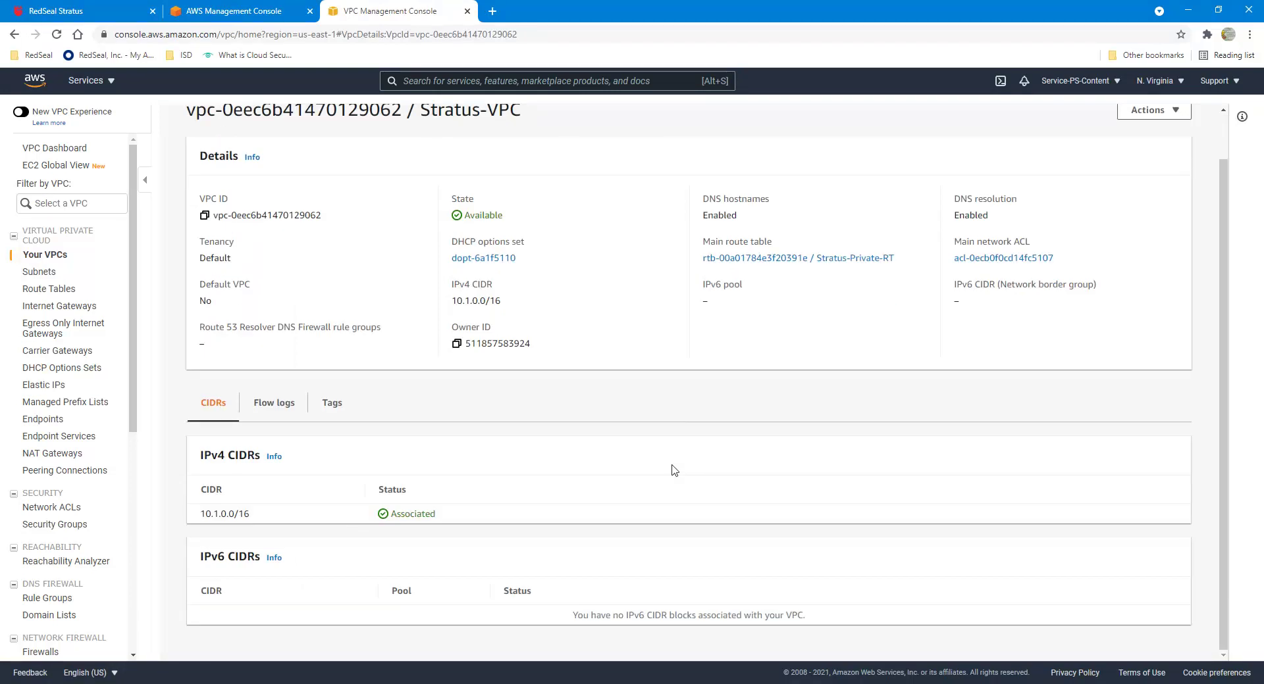
left_click(3, 5)
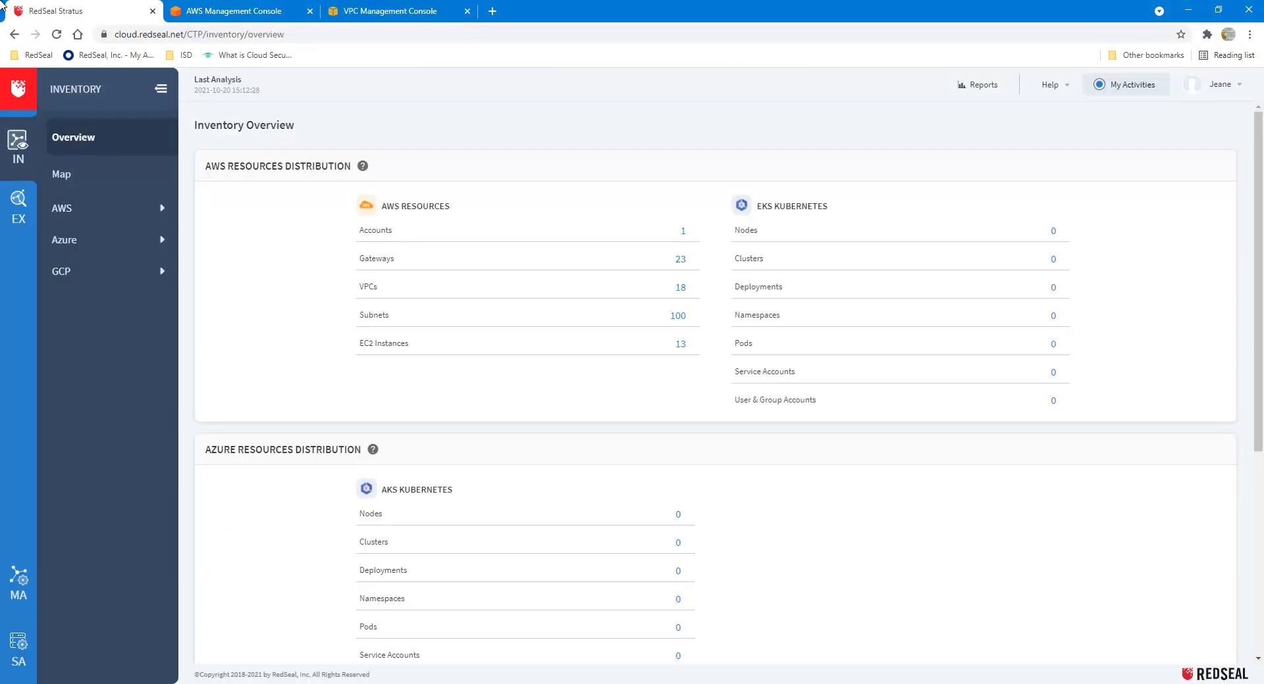